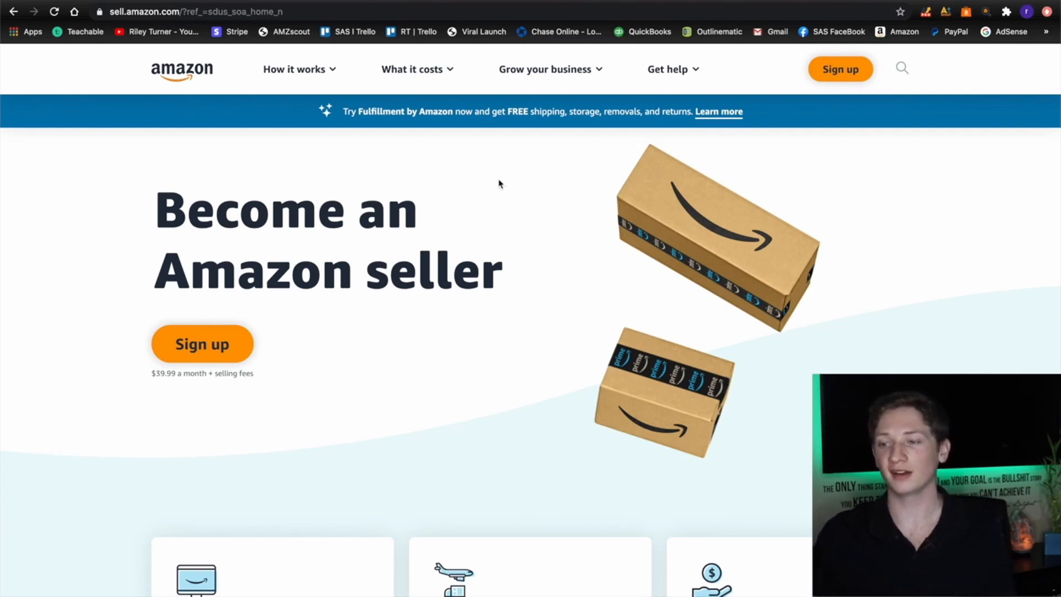
# Open Compare selling plans under What it costs to see Individual versus Professional pricing.
pyautogui.moveTo(448, 90)
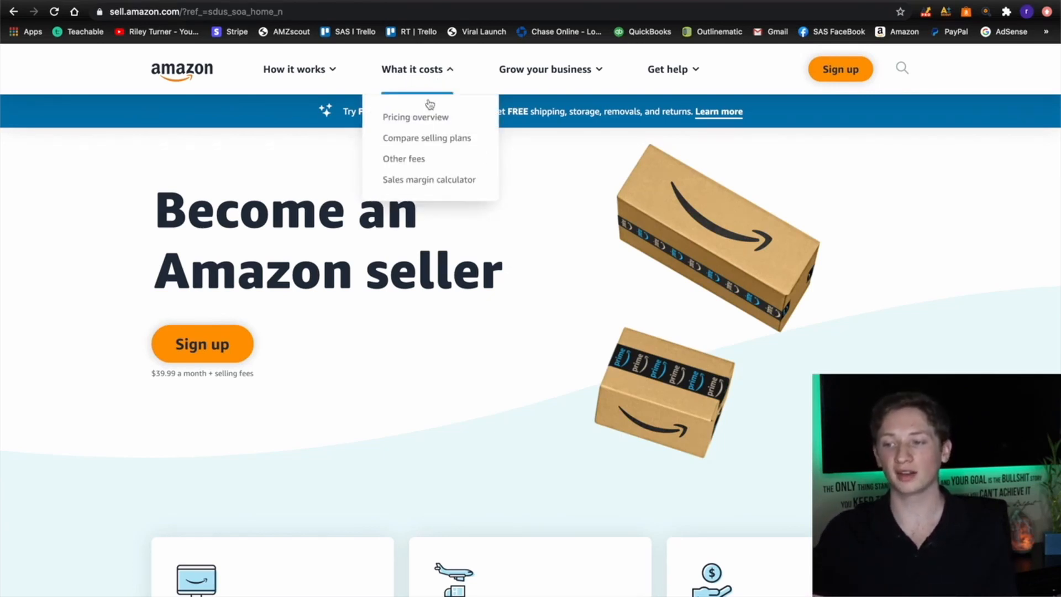
pyautogui.click(460, 145)
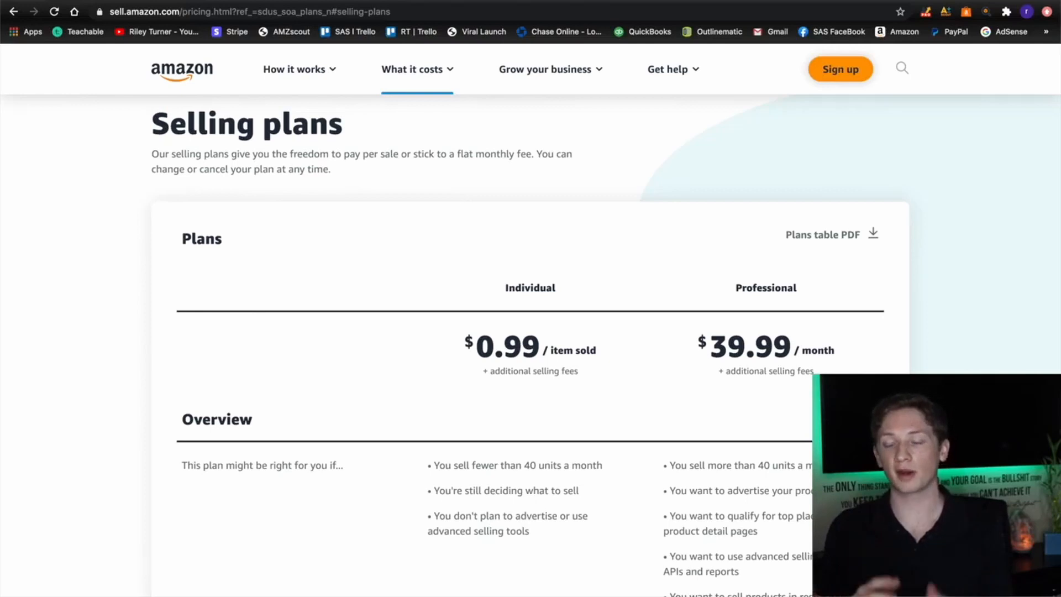
# Scroll past the selling plan features down to the Individual and Professional sign-up buttons.
pyautogui.scroll(-3, 530, 343)
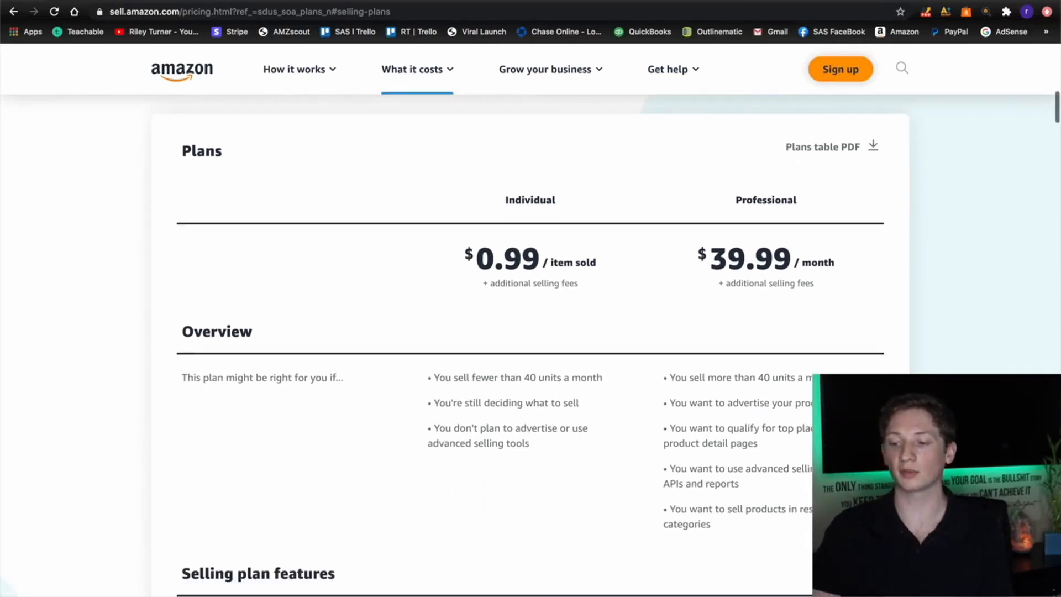
pyautogui.scroll(1, 532, 314)
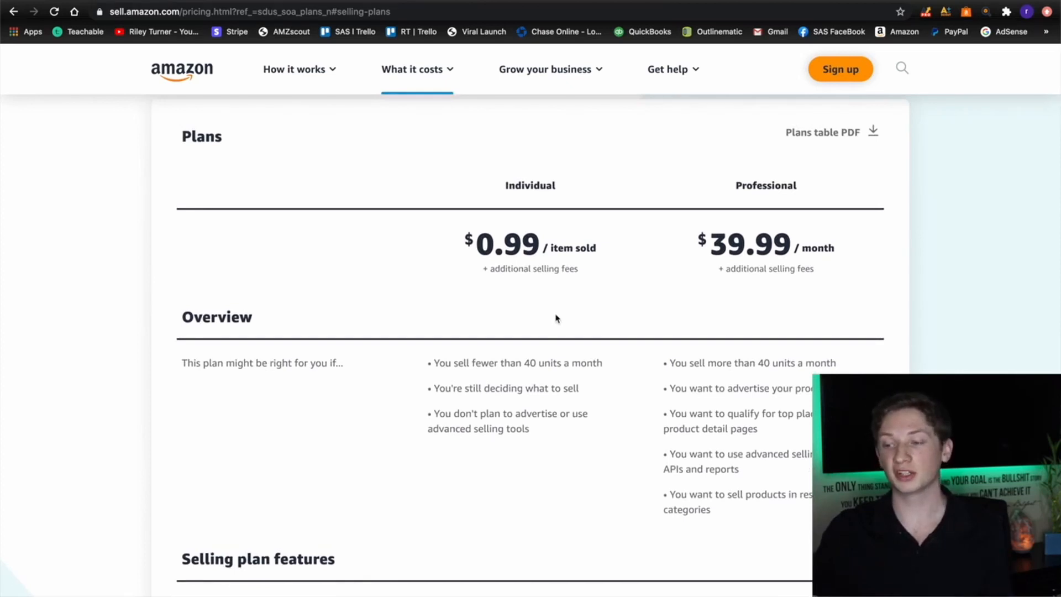
pyautogui.scroll(-10, 614, 263)
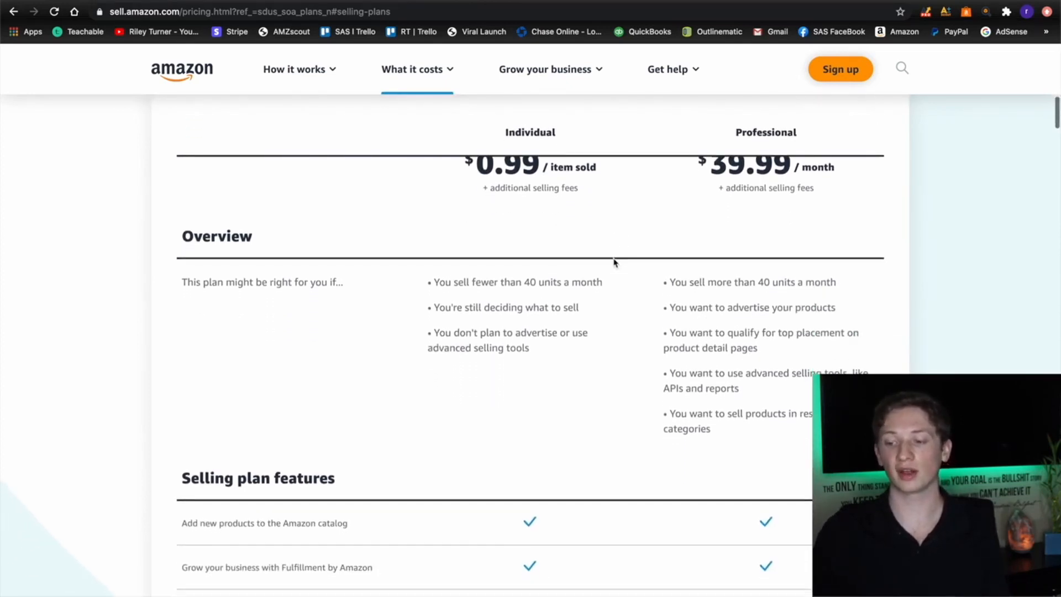
pyautogui.scroll(-4, 614, 262)
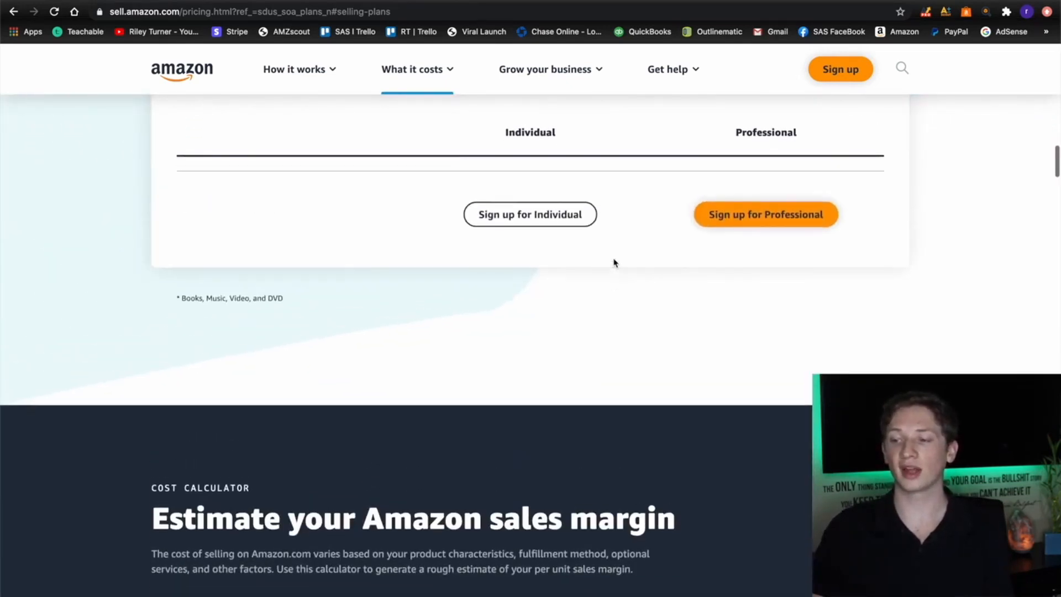
pyautogui.scroll(1, 613, 260)
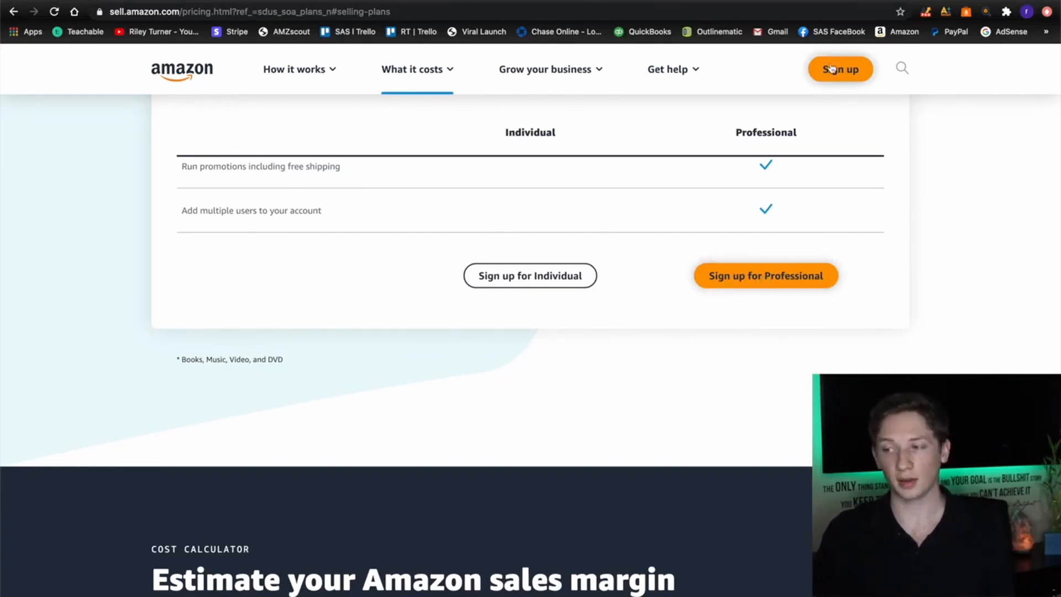
# Sign up for the Professional plan and begin creating a new Amazon account.
pyautogui.click(765, 280)
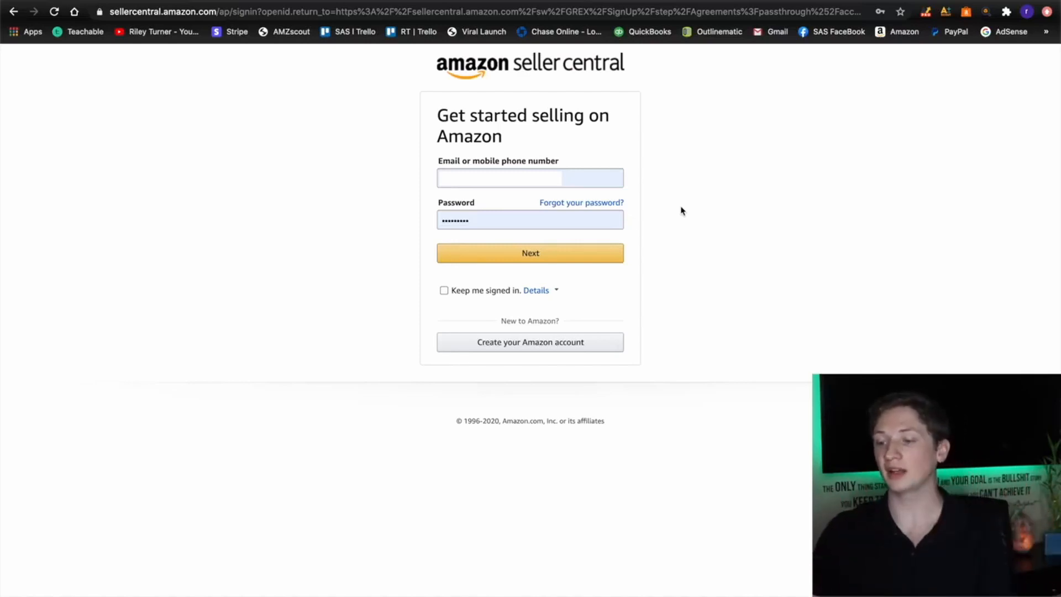
pyautogui.click(539, 348)
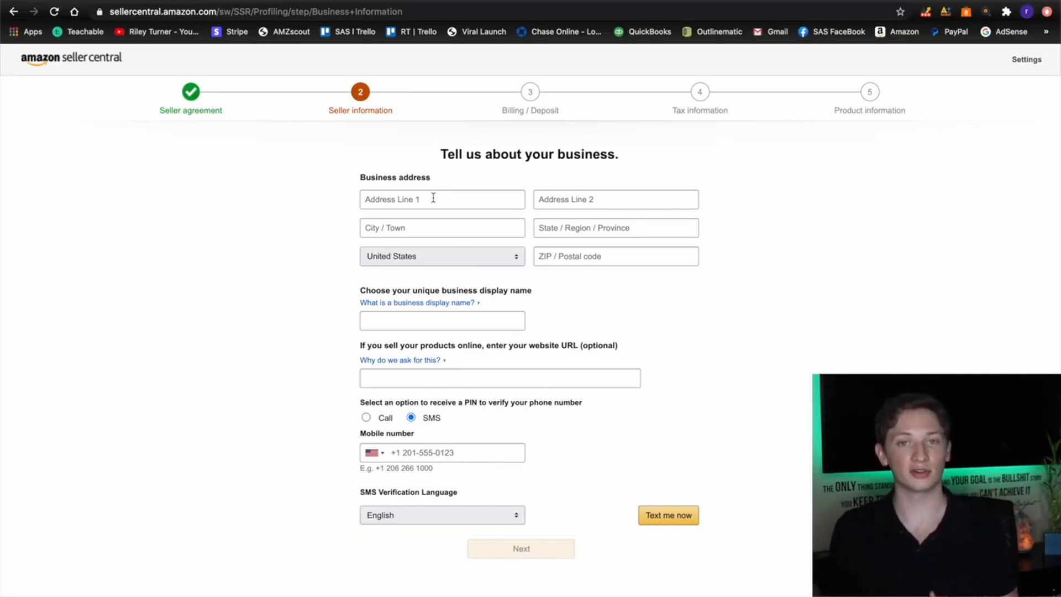
# Start entering the business street address in Address Line 1.
pyautogui.click(433, 197)
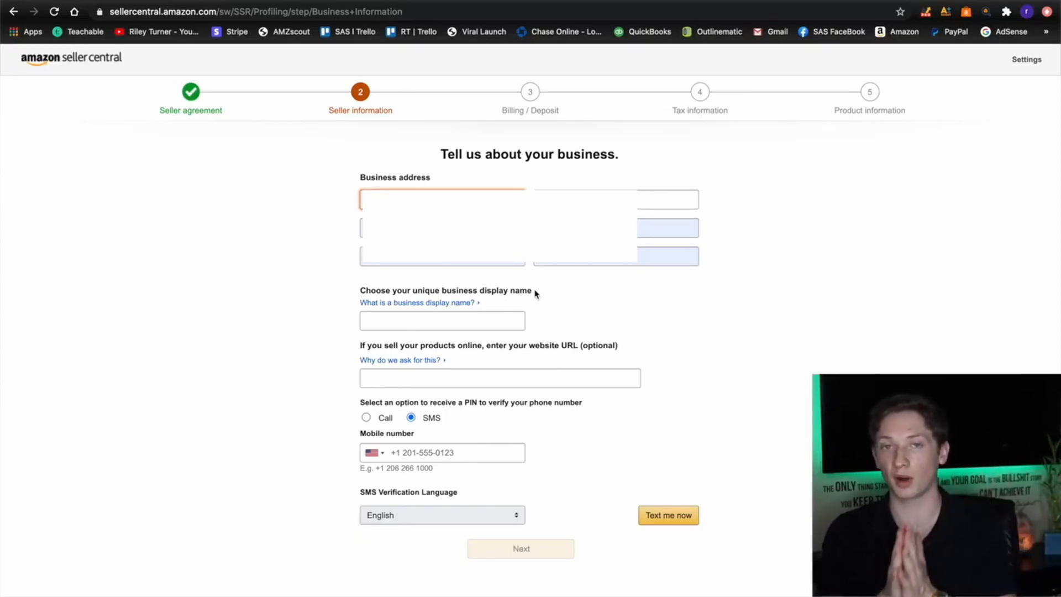
# Enter 'super sellers company' as the business display name.
pyautogui.click(484, 321)
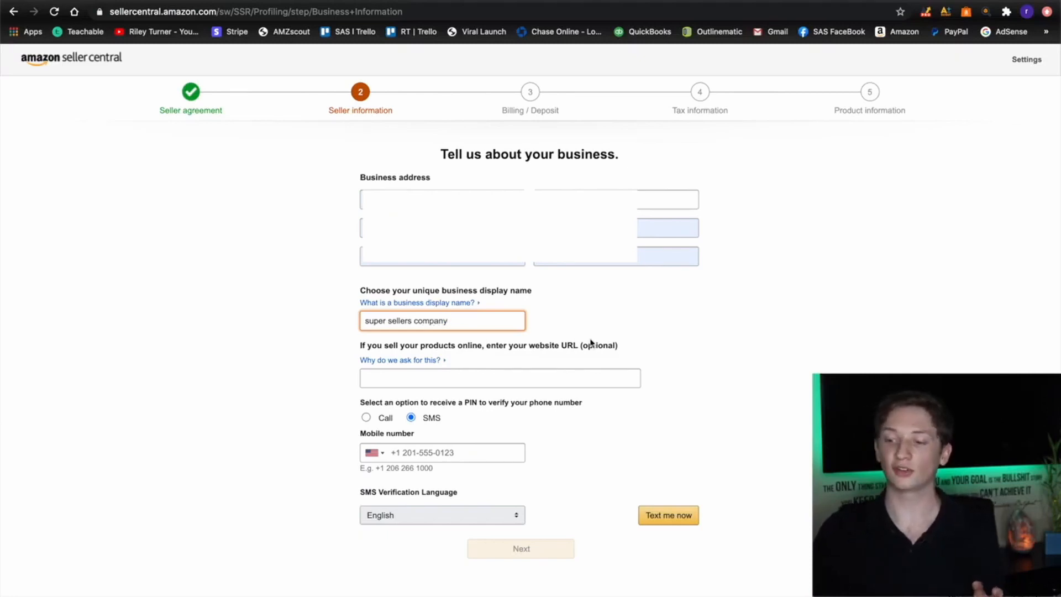
# Leave the display name field so 'super sellers company' is checked and shown as Available.
pyautogui.click(568, 330)
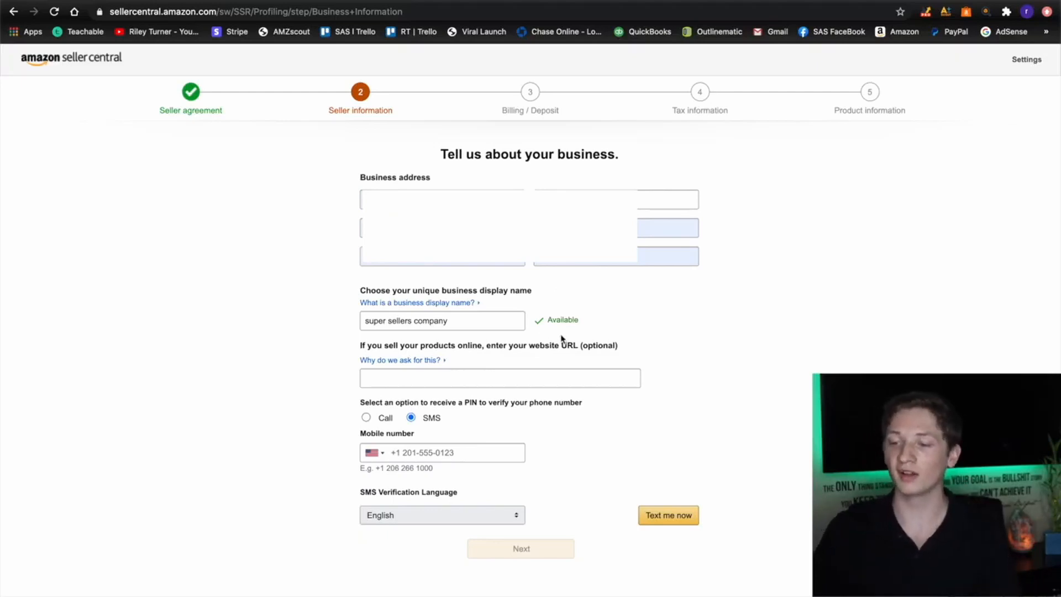
pyautogui.scroll(-2, 545, 326)
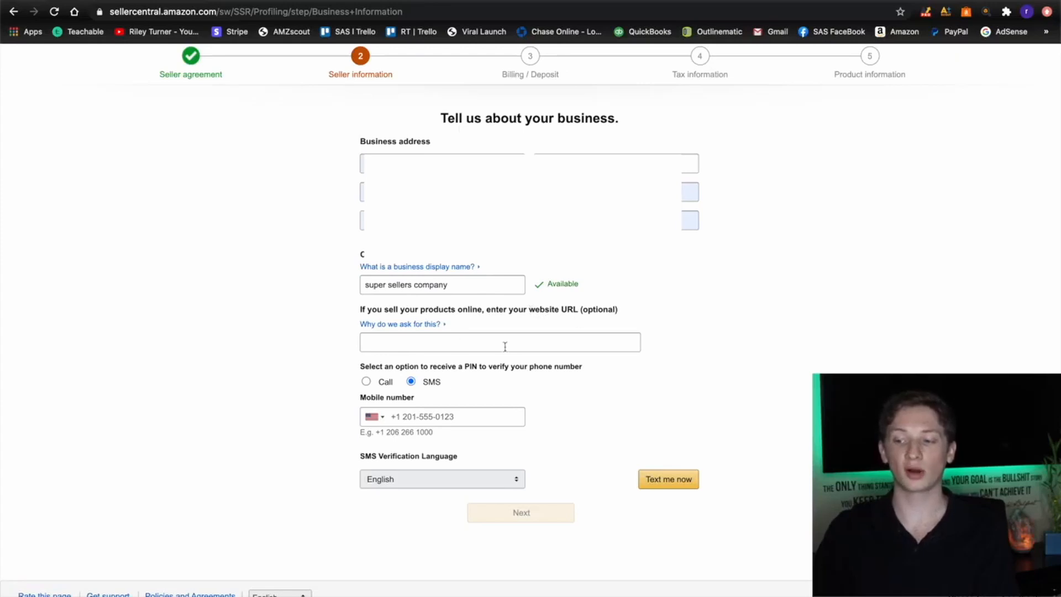
# Leave the website URL empty, enter the mobile number, and keep SMS verification in English.
pyautogui.click(418, 343)
pyautogui.click(493, 327)
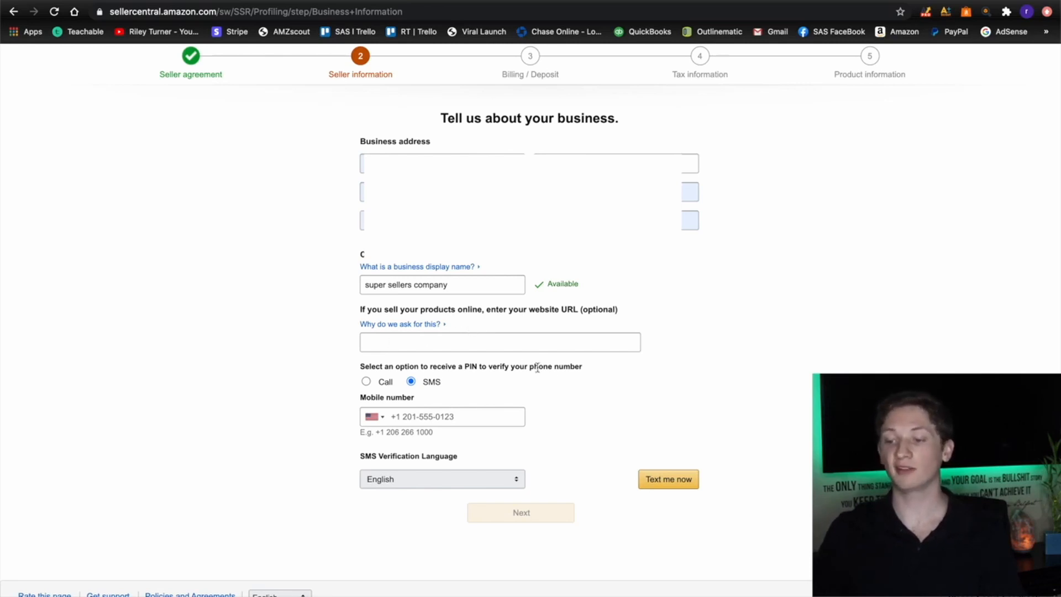
pyautogui.scroll(-2, 550, 376)
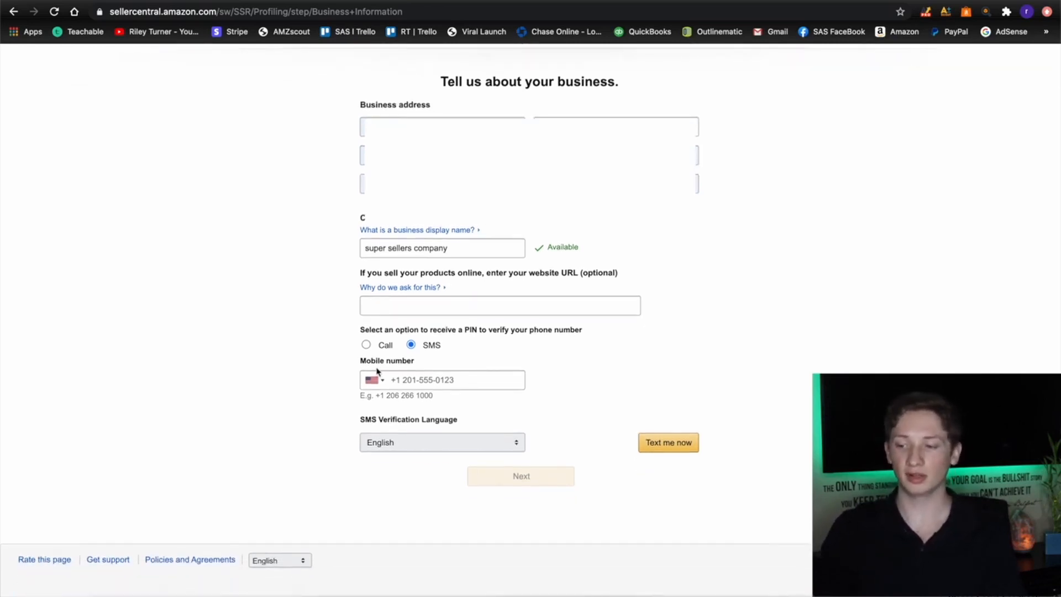
pyautogui.click(422, 384)
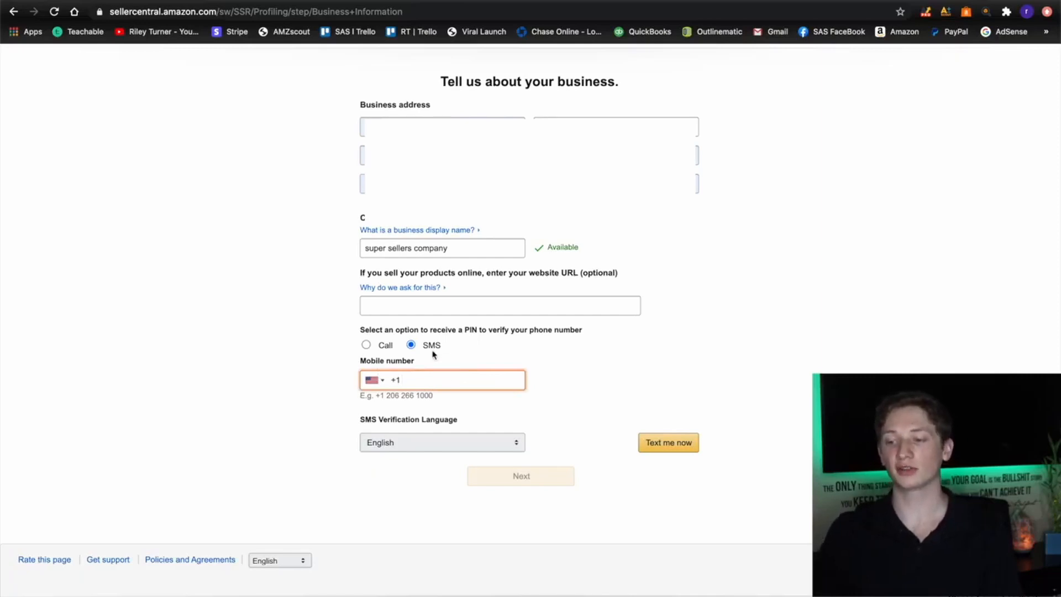
pyautogui.click(365, 346)
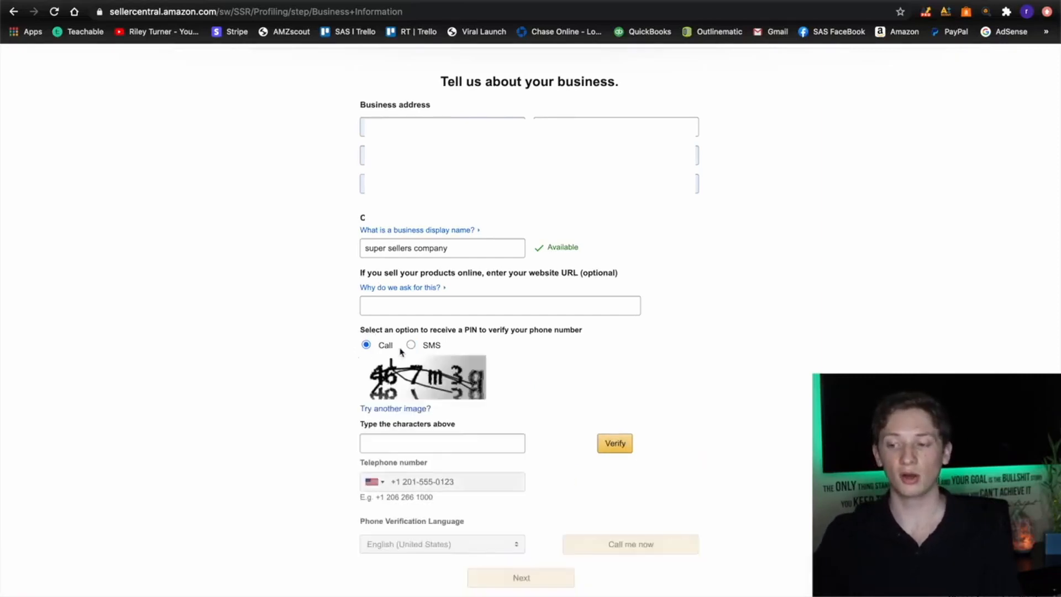
pyautogui.click(411, 345)
pyautogui.click(438, 380)
pyautogui.click(525, 416)
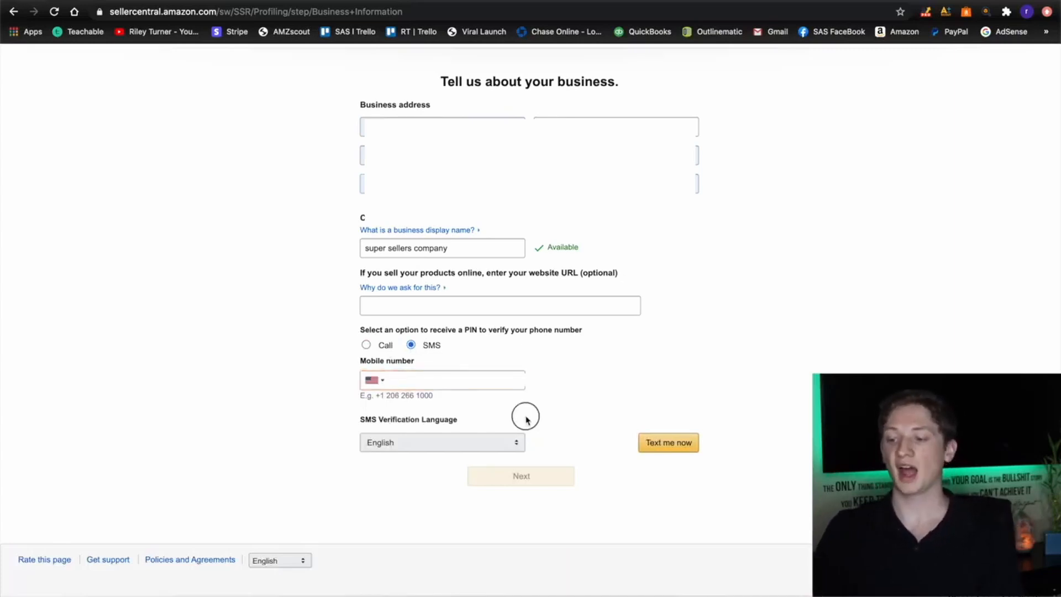
pyautogui.click(473, 445)
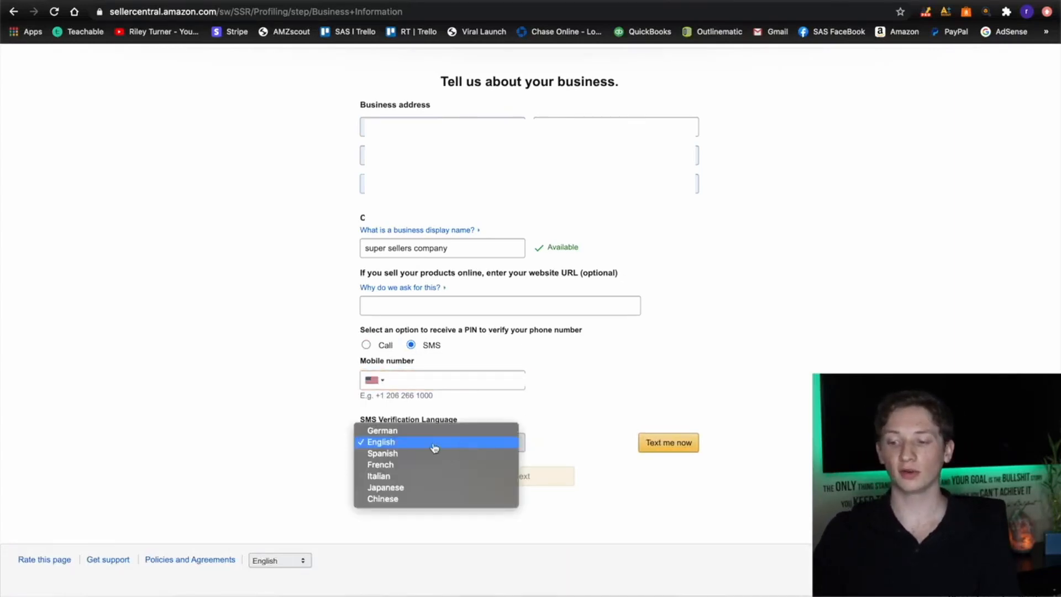
pyautogui.click(407, 442)
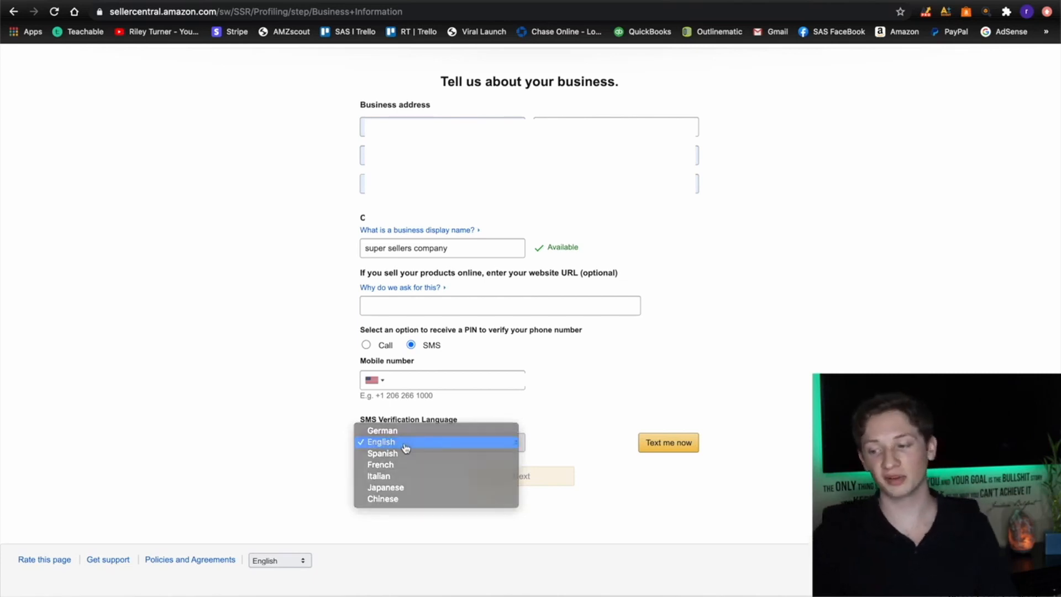
# Request the SMS PIN, enter the received one-time PIN, and verify the mobile number.
pyautogui.click(679, 447)
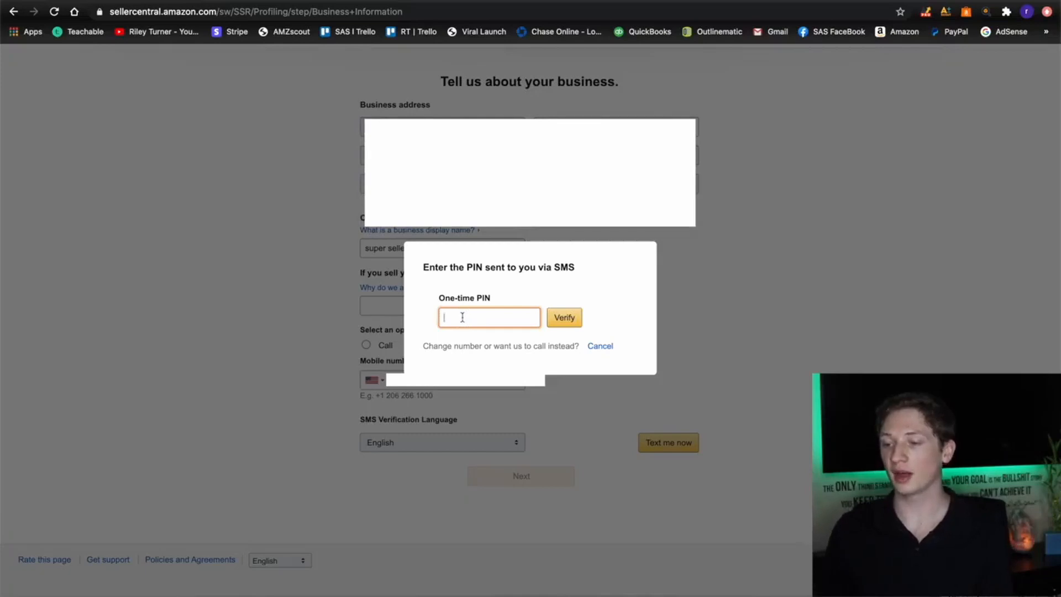
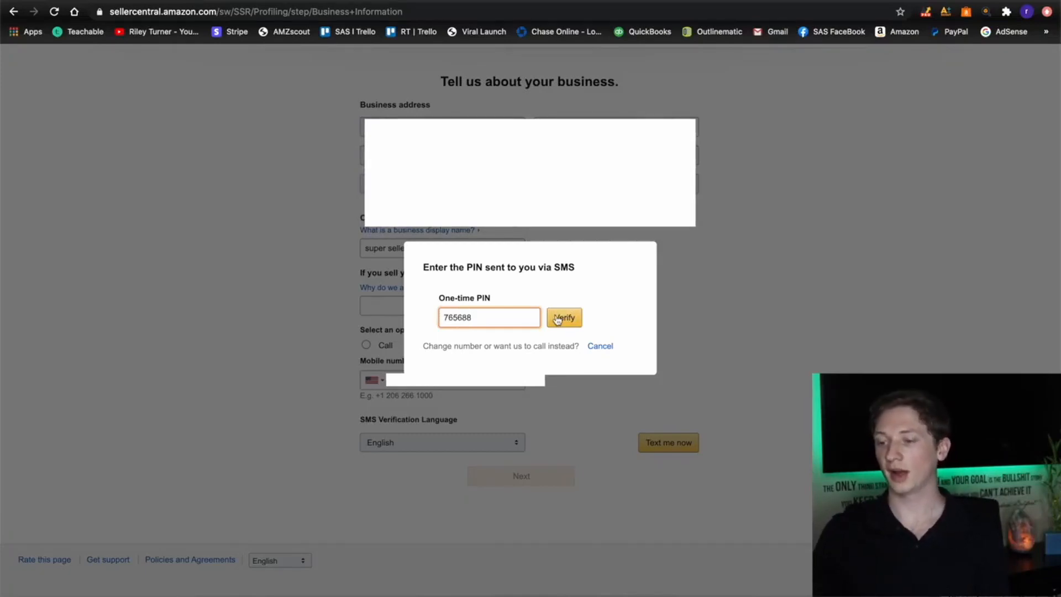
pyautogui.click(560, 320)
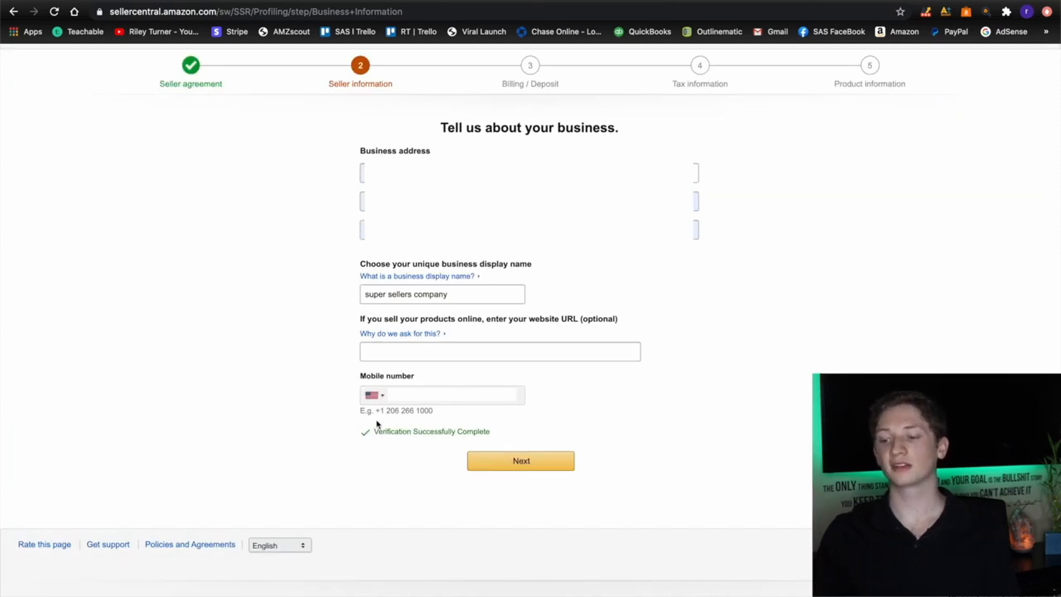
# Submit the completed seller information form to reach the Billing / Deposit step.
pyautogui.click(509, 469)
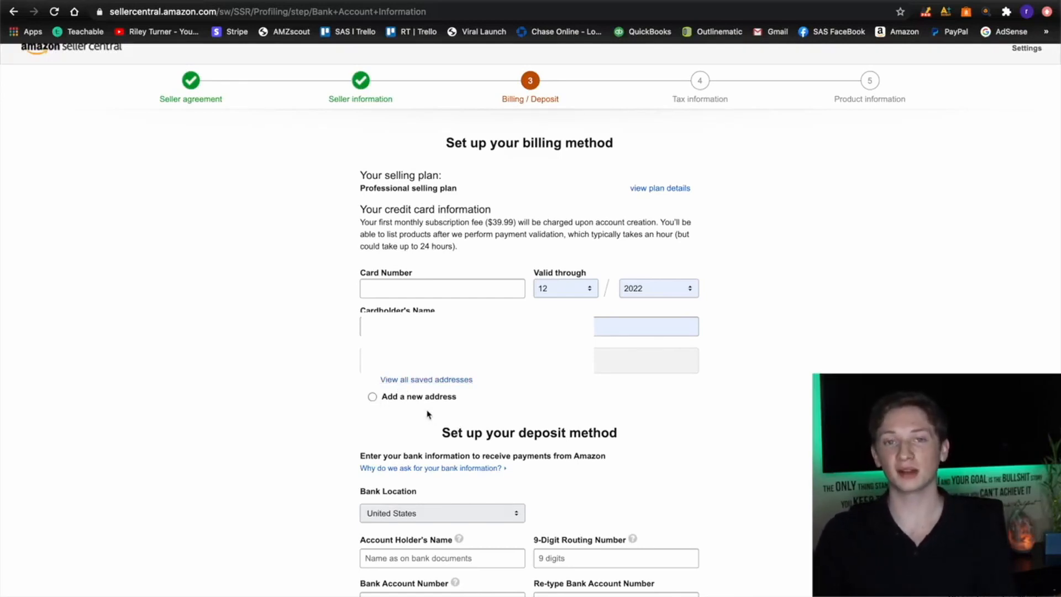
# Scroll past the deposit method section and submit Billing / Deposit to reach Tax information.
pyautogui.scroll(-3, 426, 414)
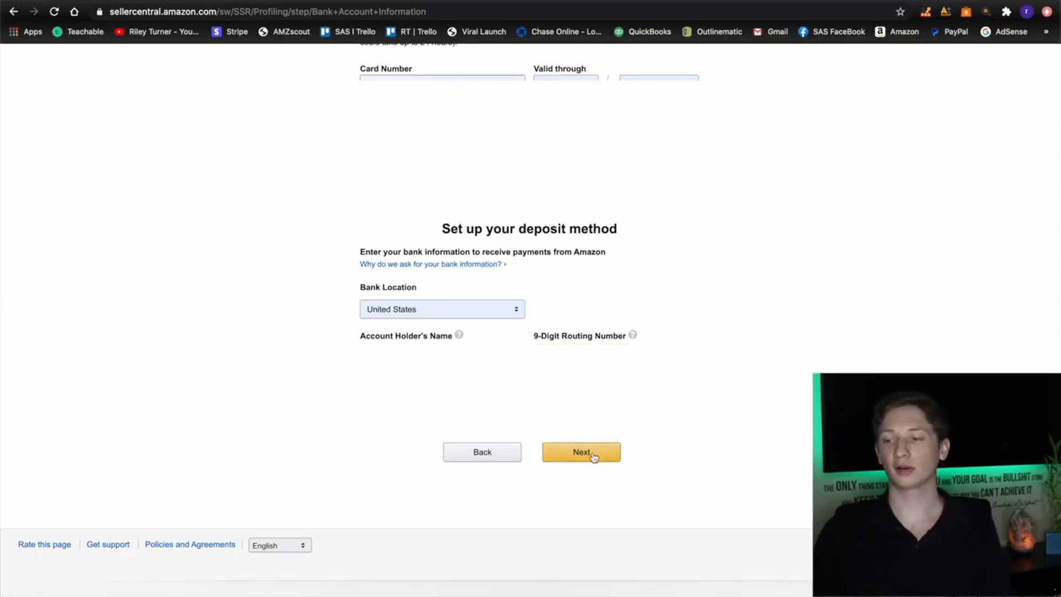
pyautogui.click(569, 454)
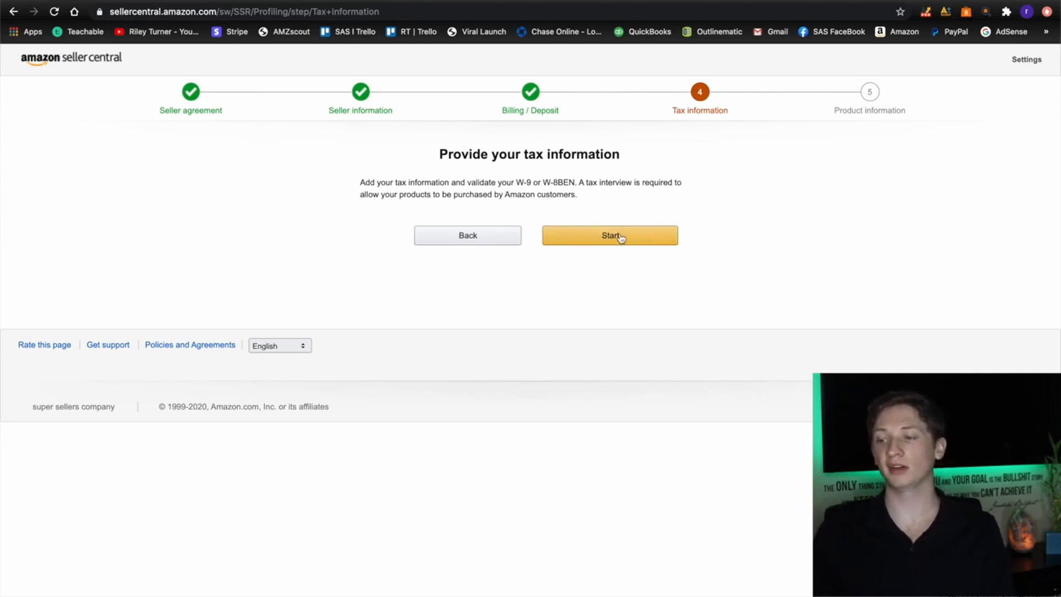
# Start the Tax Information Interview from the Provide your tax information page.
pyautogui.click(602, 237)
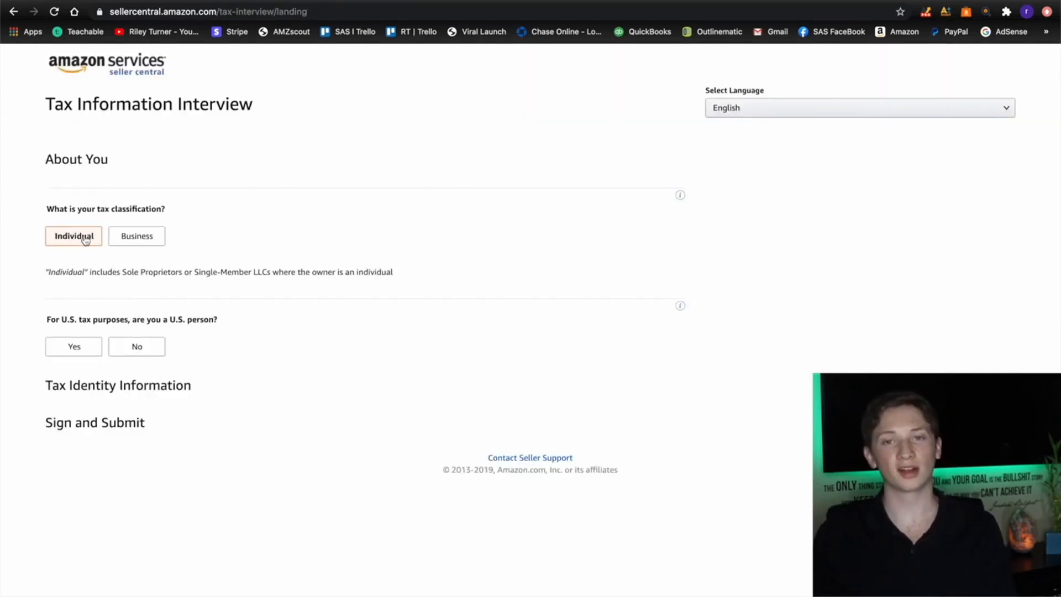
# Mark the taxpayer as a Business and a U.S. person, with S Corporation federal classification.
pyautogui.click(151, 238)
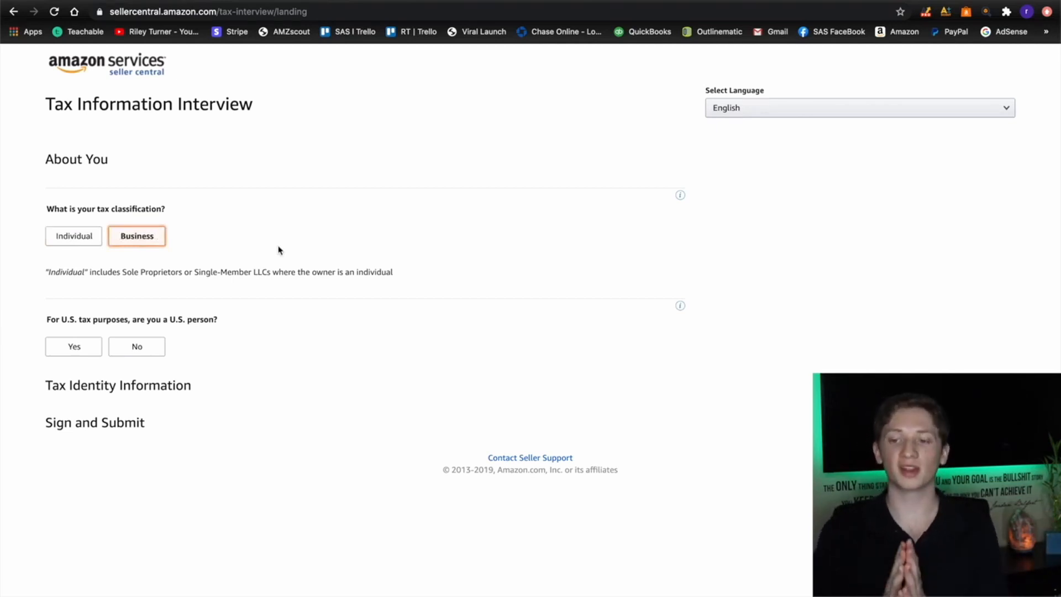
pyautogui.click(73, 346)
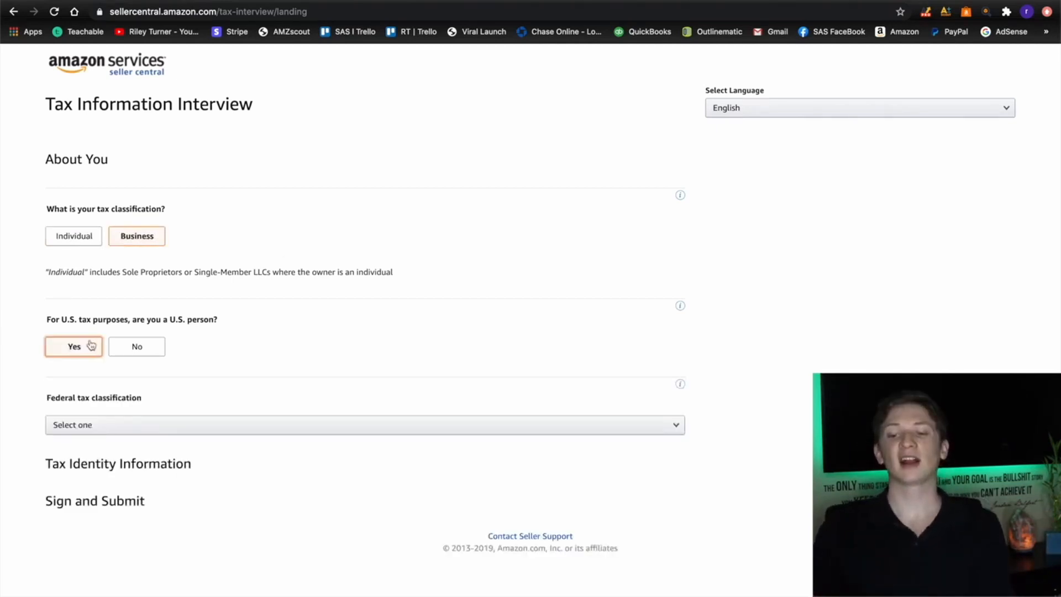
pyautogui.press('Tab')
pyautogui.press('Tab')
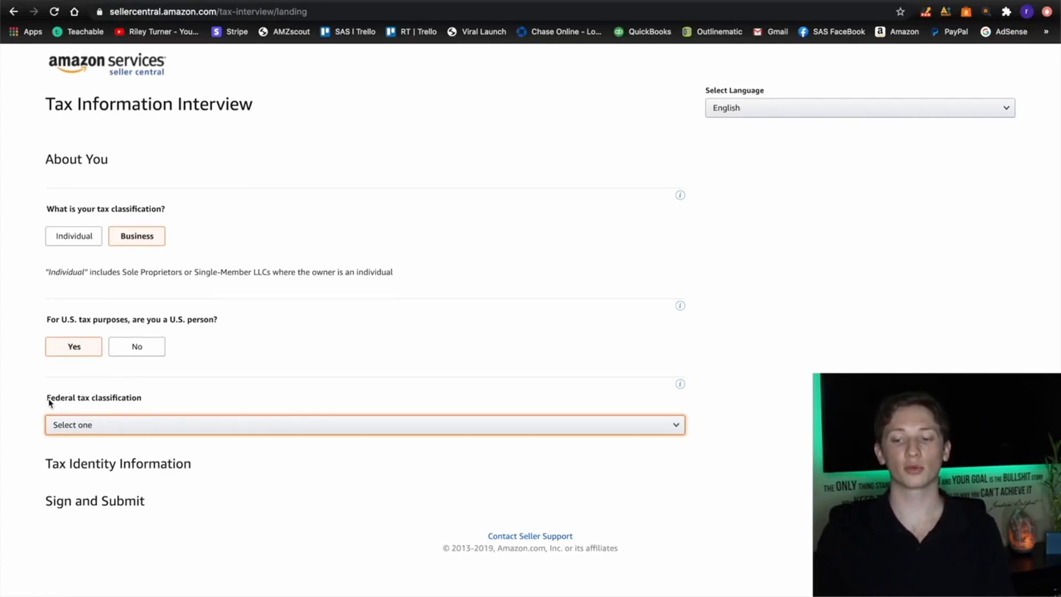
pyautogui.click(147, 424)
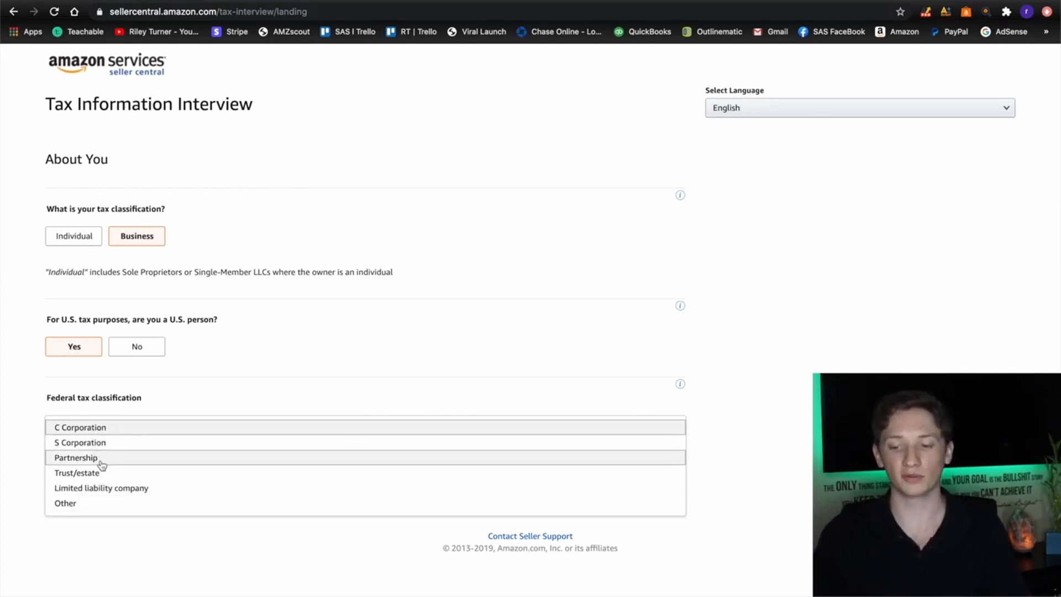
pyautogui.click(80, 442)
pyautogui.scroll(-2, 258, 424)
pyautogui.scroll(-1, 258, 425)
pyautogui.click(213, 413)
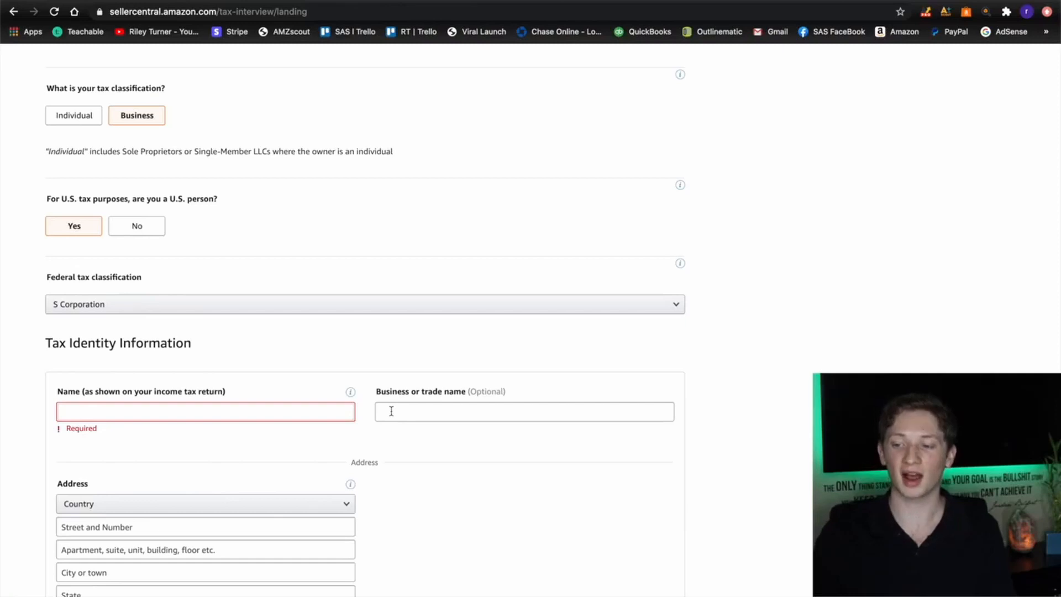
pyautogui.scroll(-3, 139, 413)
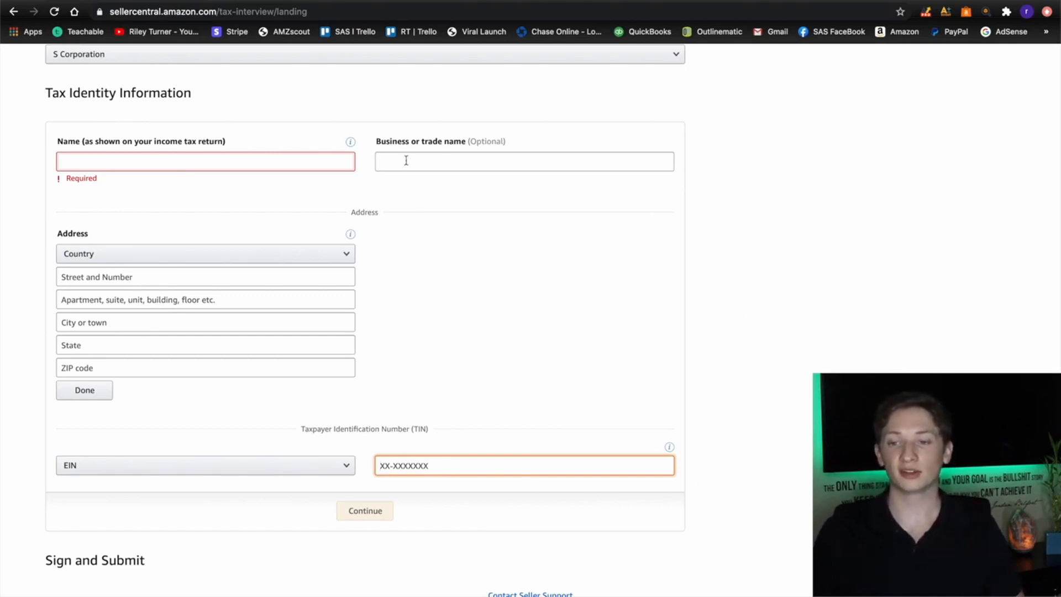
pyautogui.scroll(4, 504, 455)
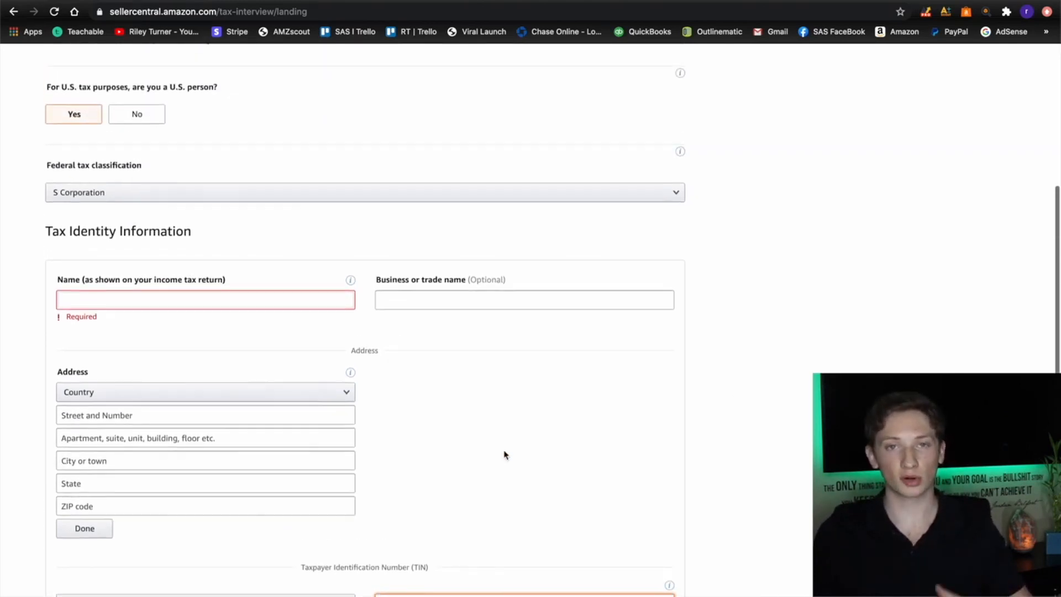
pyautogui.scroll(4, 504, 454)
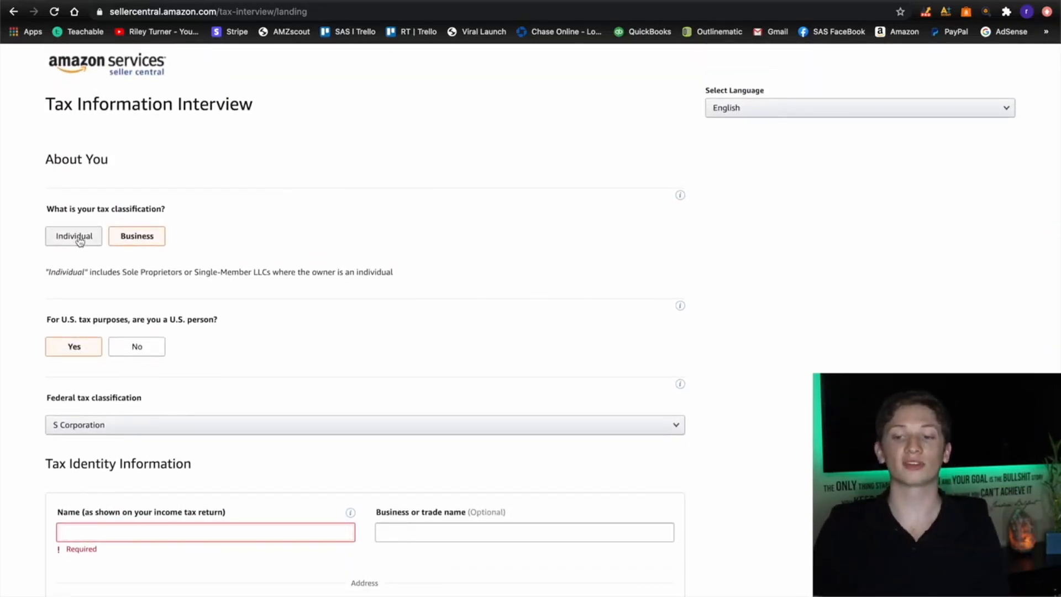
# Switch the tax classification to Individual and scroll to the taxpayer ID section.
pyautogui.click(93, 240)
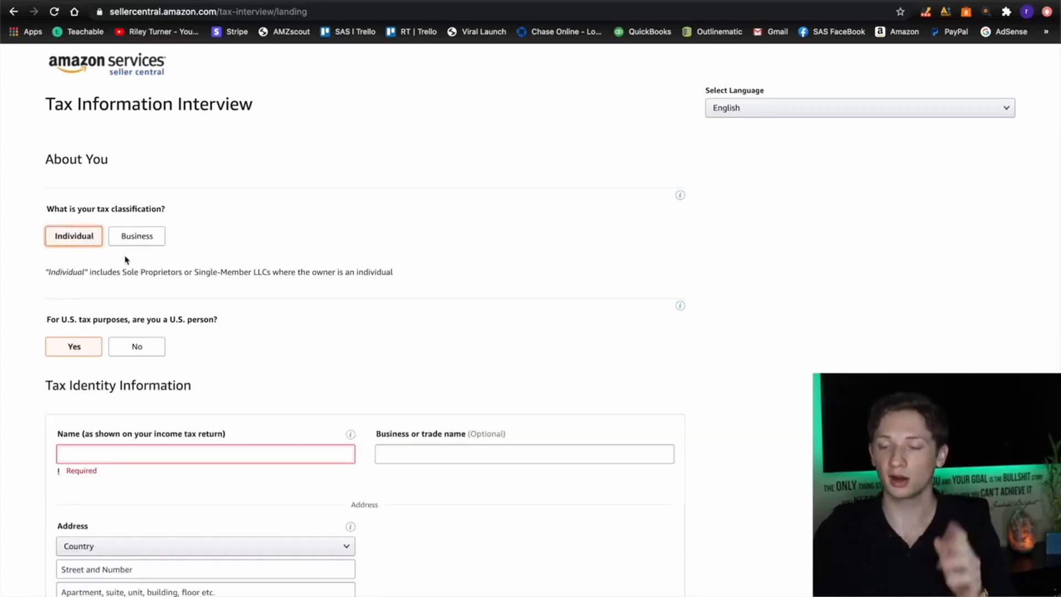
pyautogui.scroll(-1, 51, 308)
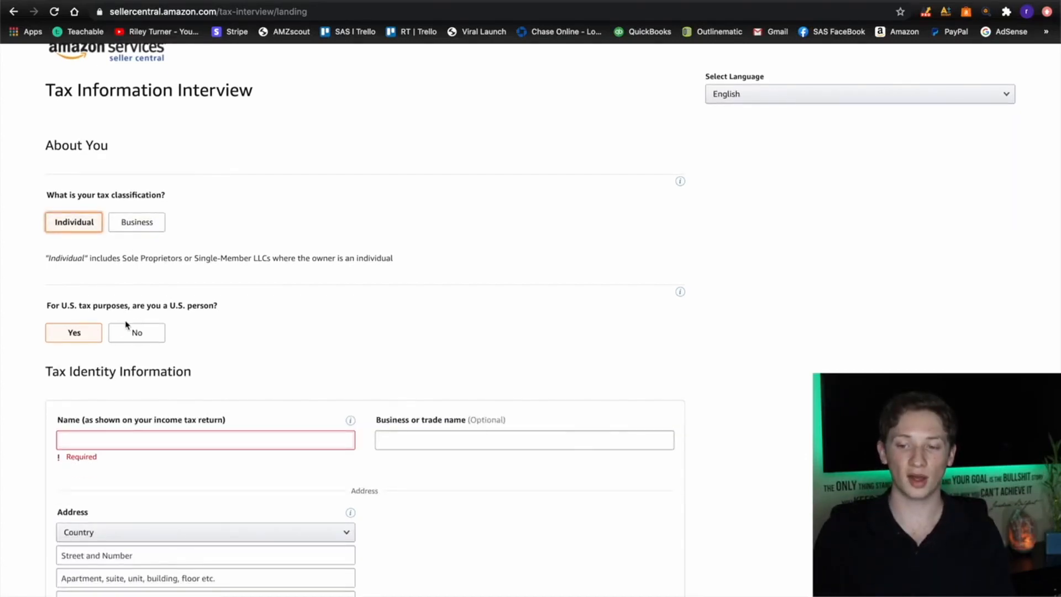
pyautogui.scroll(-5, 81, 335)
pyautogui.scroll(3, 232, 277)
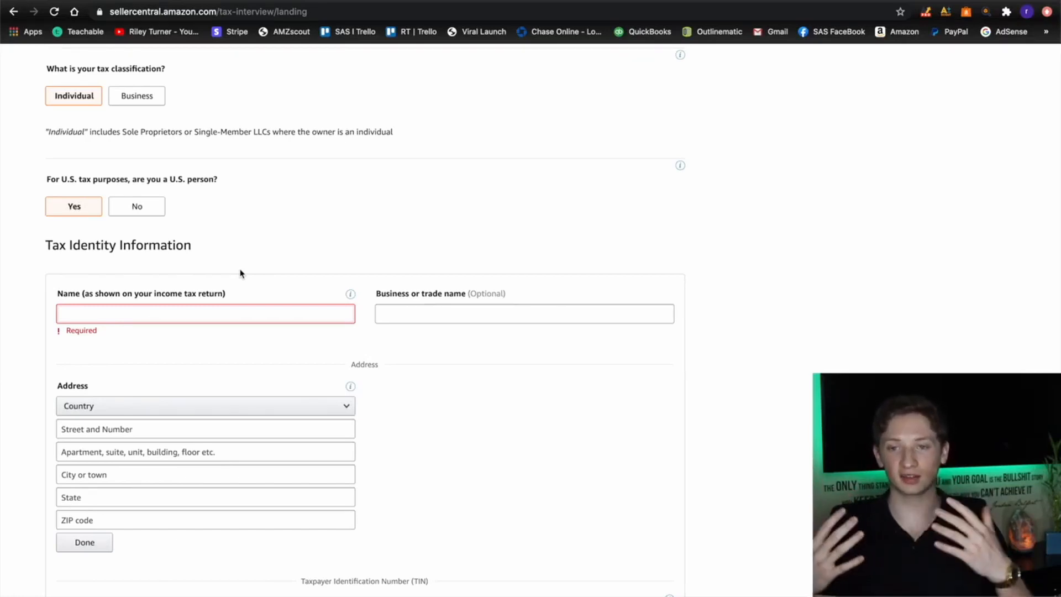
pyautogui.scroll(-2, 384, 270)
pyautogui.scroll(1, 385, 271)
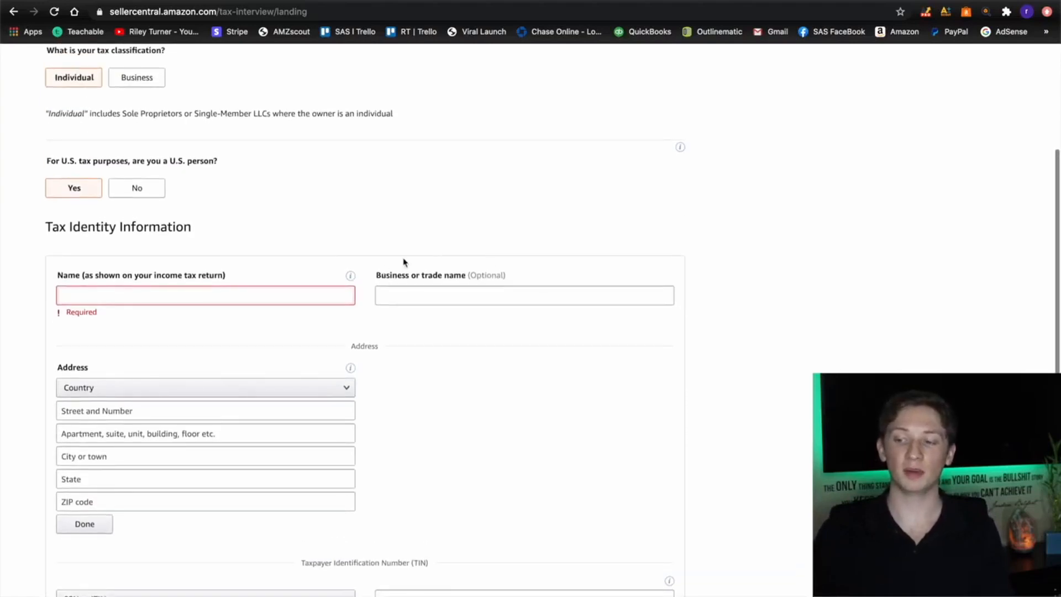
pyautogui.scroll(-3, 482, 325)
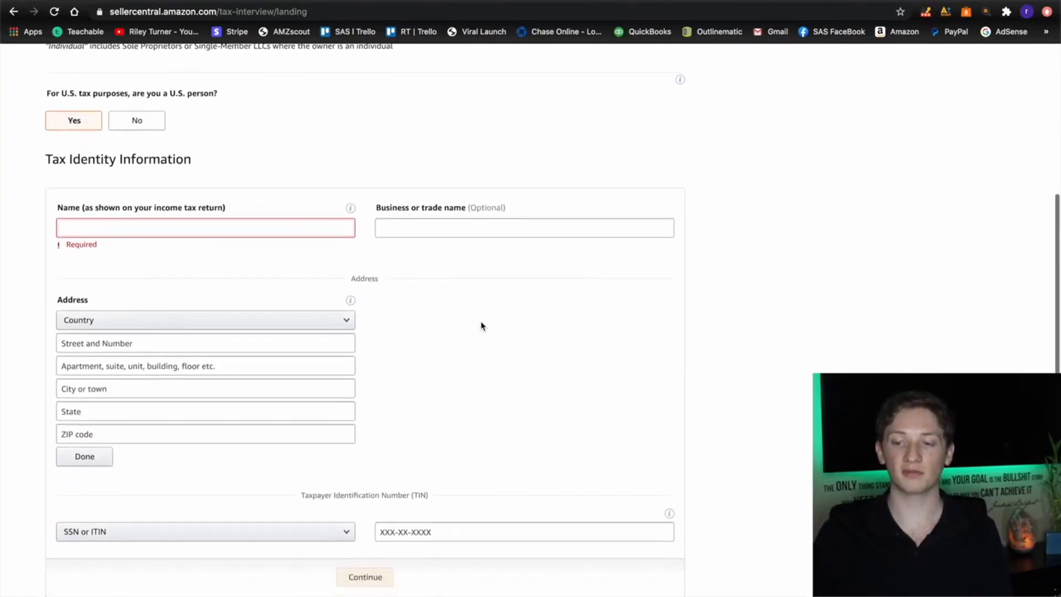
pyautogui.scroll(-1, 481, 326)
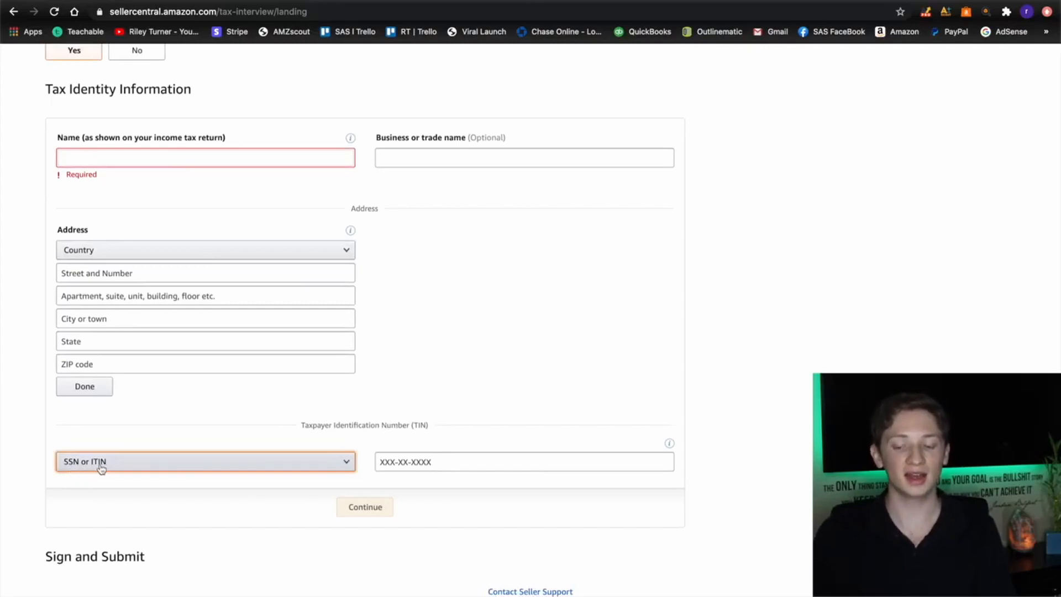
# Keep 'SSN or ITIN' as the taxpayer identification number type.
pyautogui.click(120, 469)
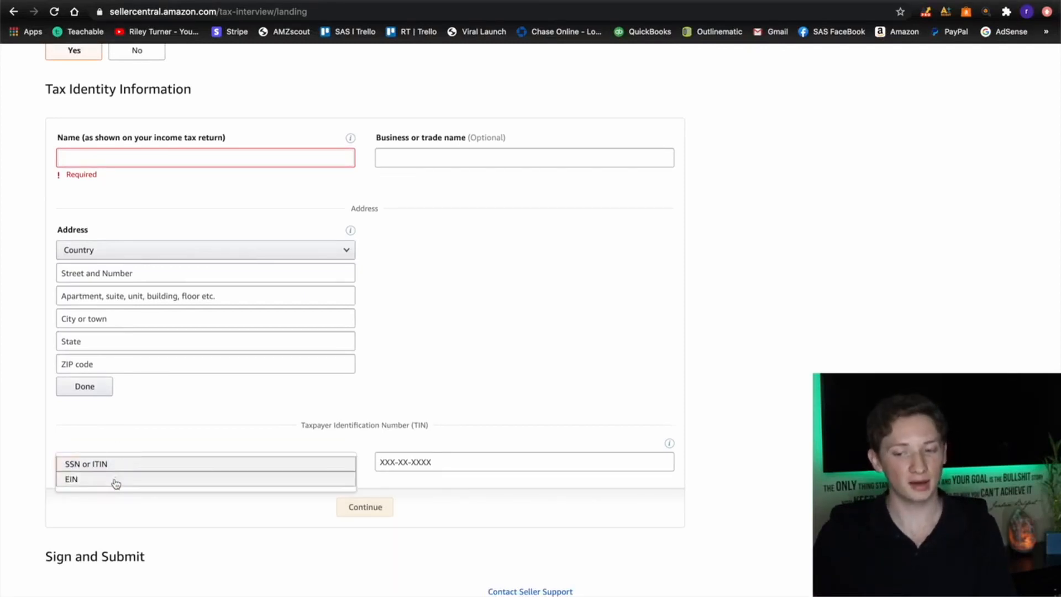
pyautogui.click(118, 469)
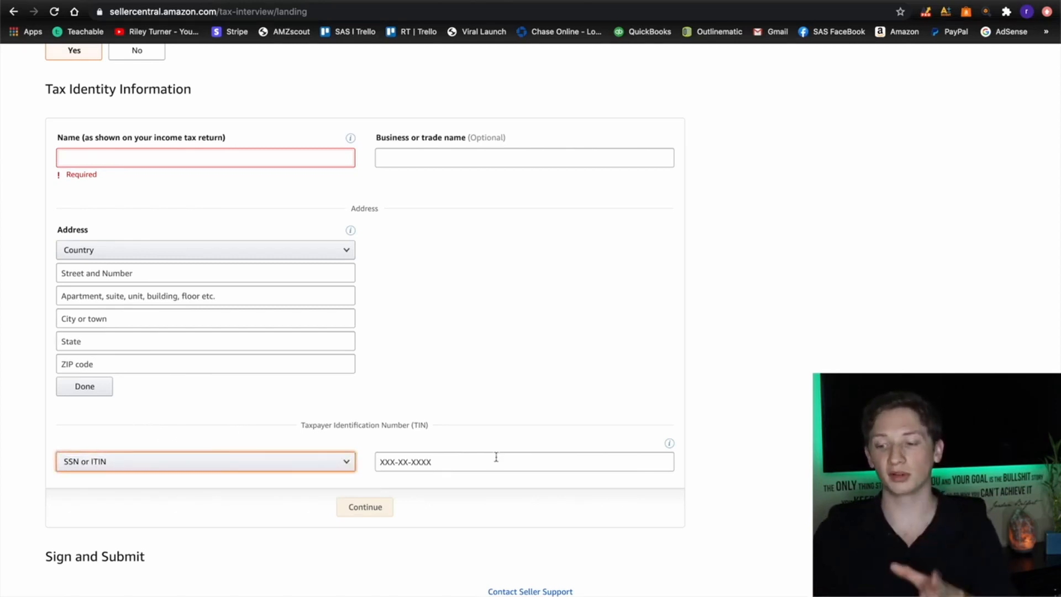
pyautogui.click(174, 469)
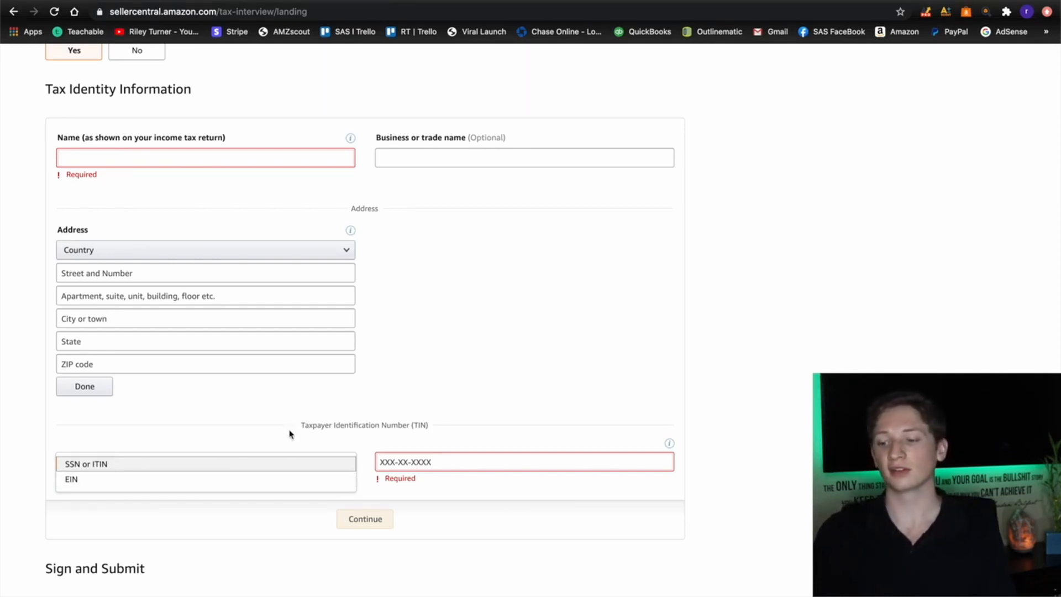
pyautogui.click(434, 445)
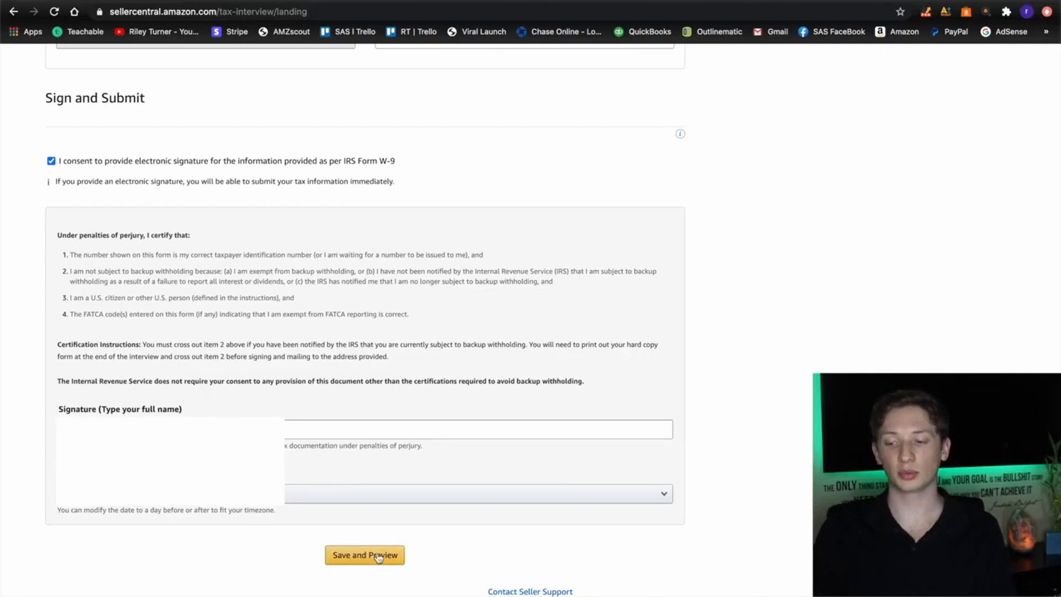
# Preview the substitute Form W-9 and submit it.
pyautogui.click(365, 556)
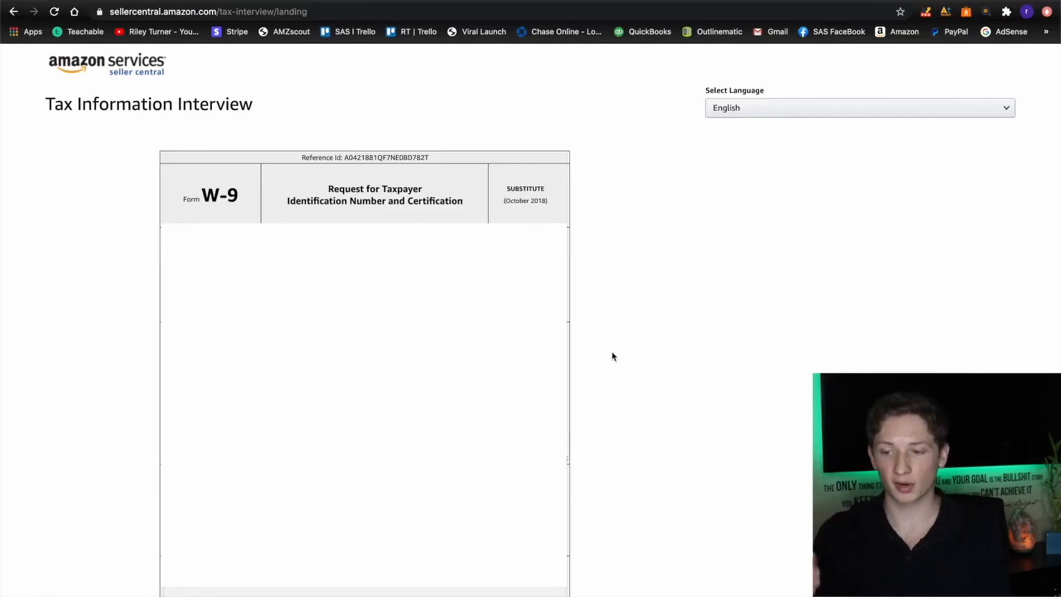
pyautogui.scroll(-15, 612, 356)
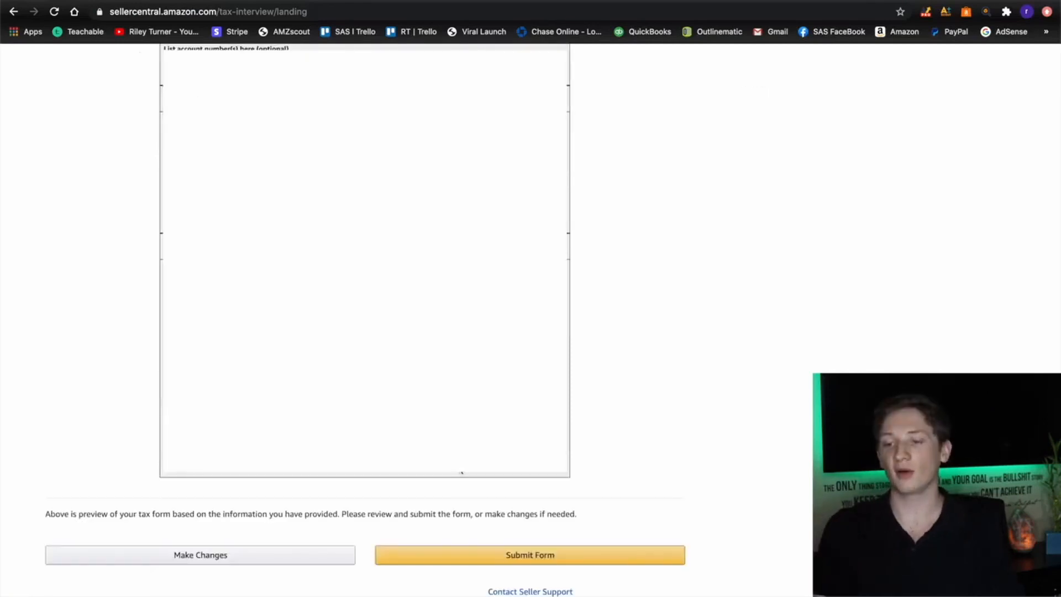
pyautogui.click(538, 558)
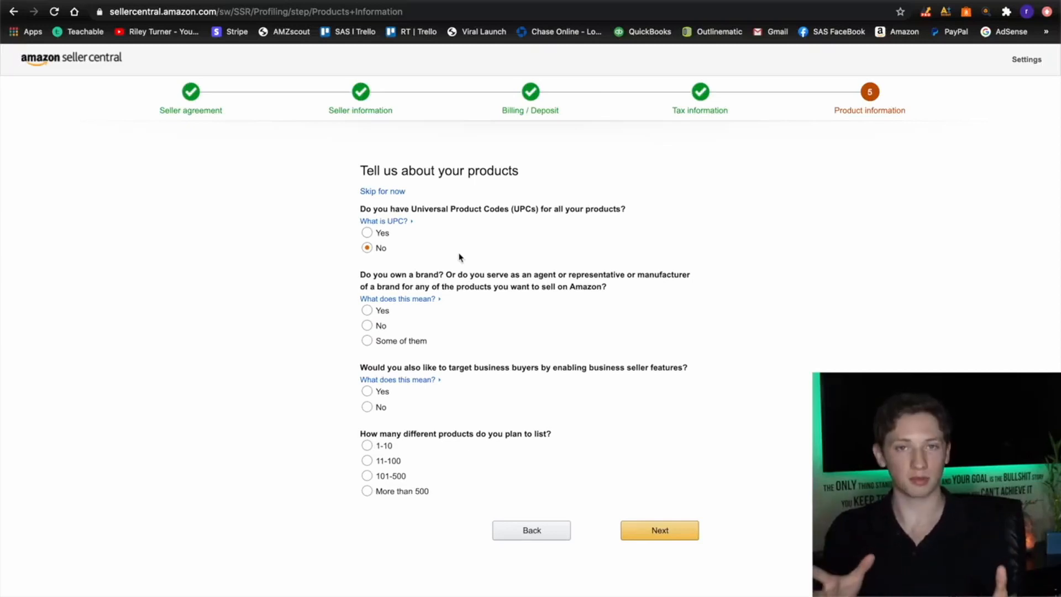
# Answer No to owning a brand, Yes to business buyer features, 1-10 products, and continue.
pyautogui.scroll(-1, 461, 257)
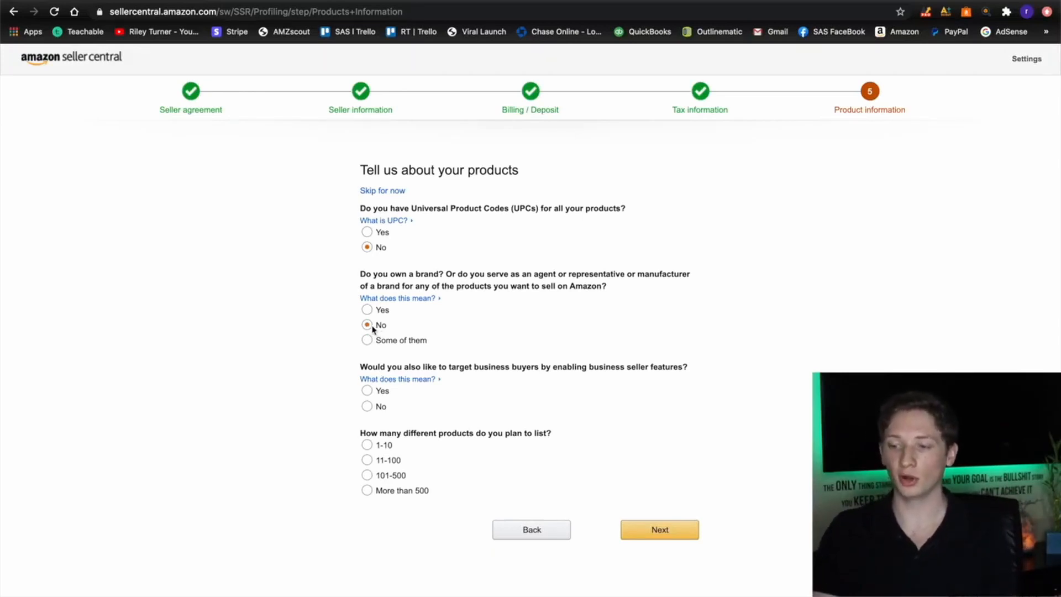
pyautogui.click(367, 310)
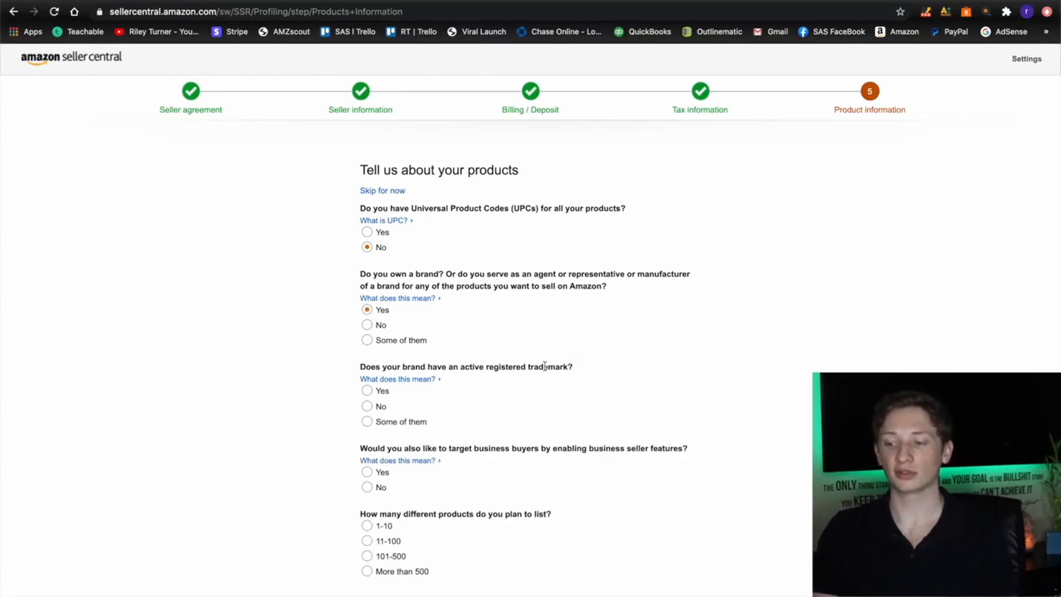
pyautogui.click(368, 393)
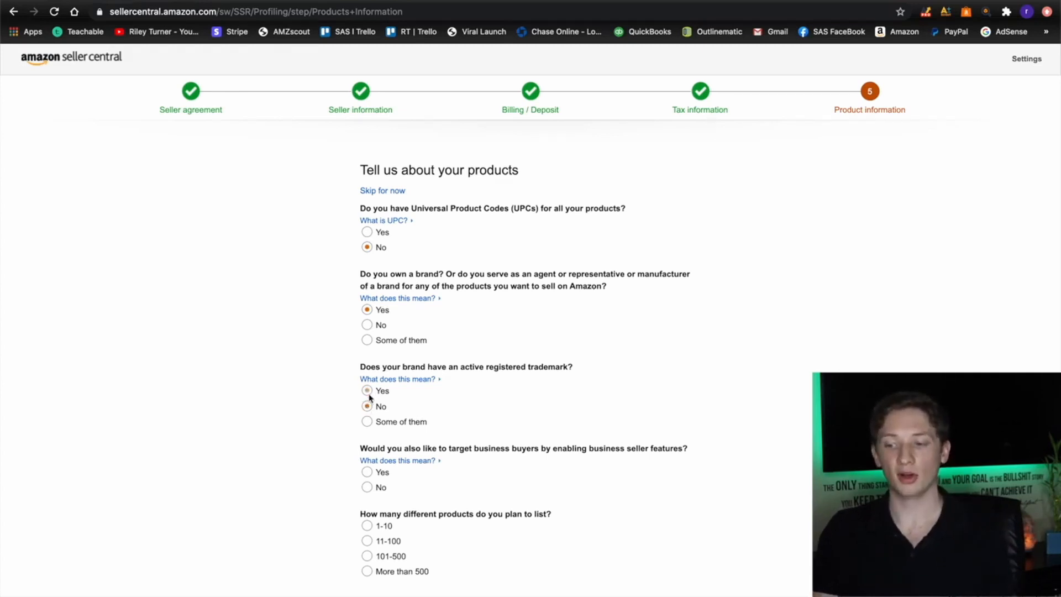
pyautogui.click(368, 326)
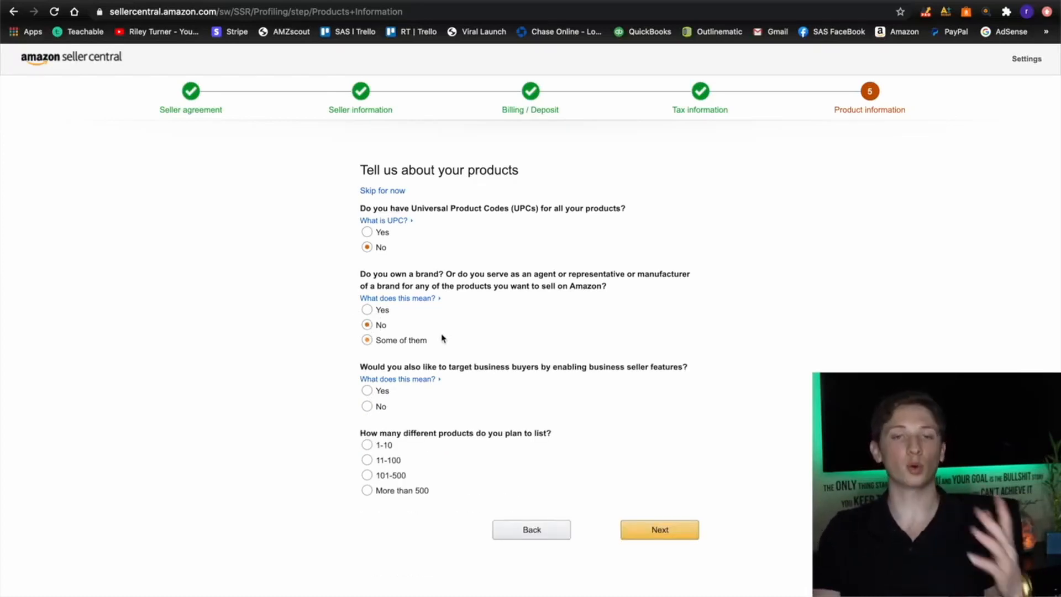
pyautogui.scroll(-1, 484, 352)
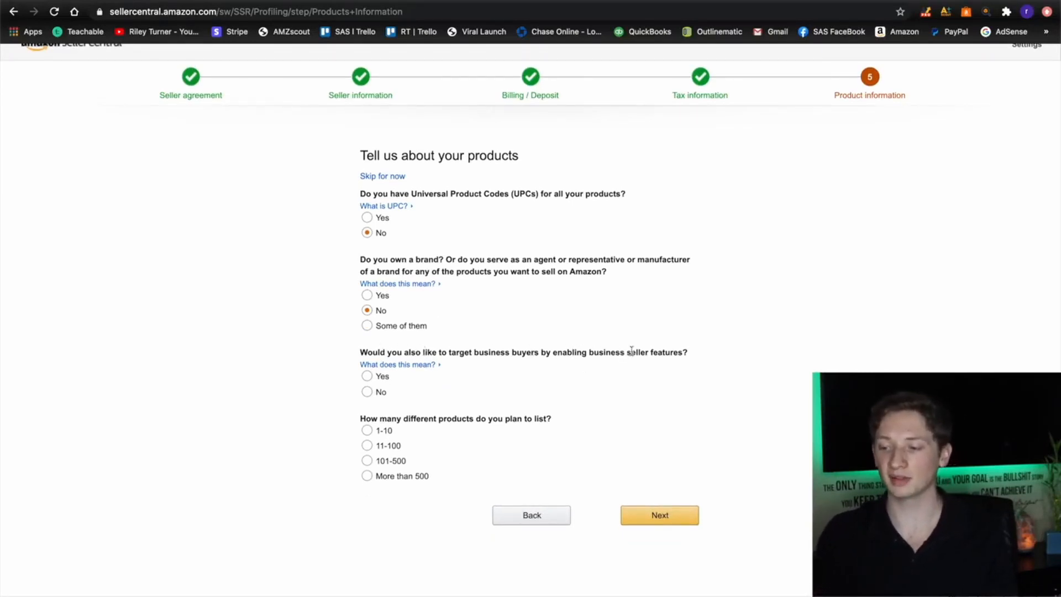
pyautogui.click(367, 376)
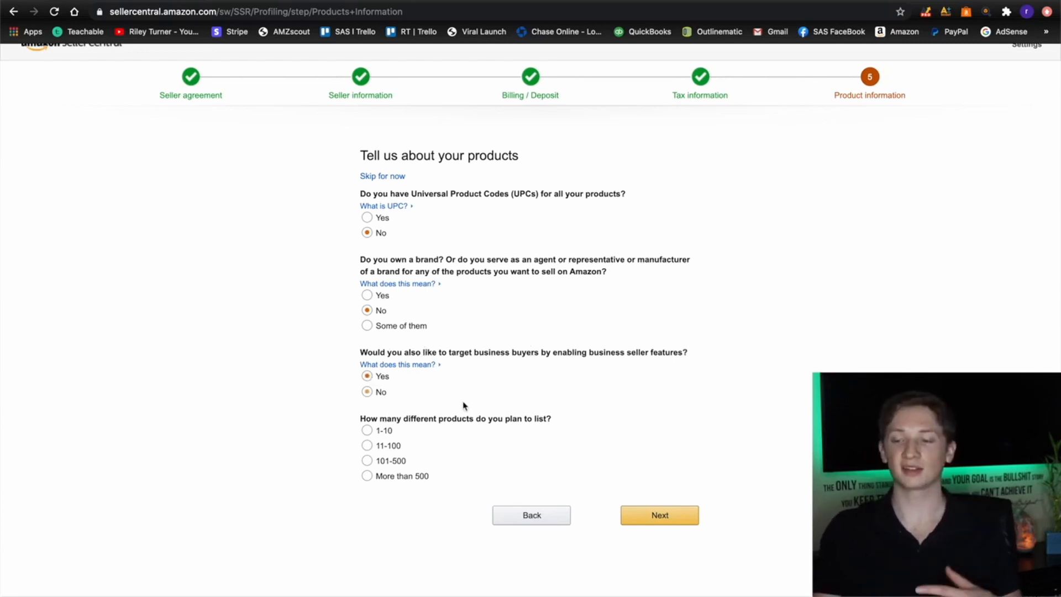
pyautogui.scroll(-1, 483, 416)
pyautogui.scroll(-1, 483, 415)
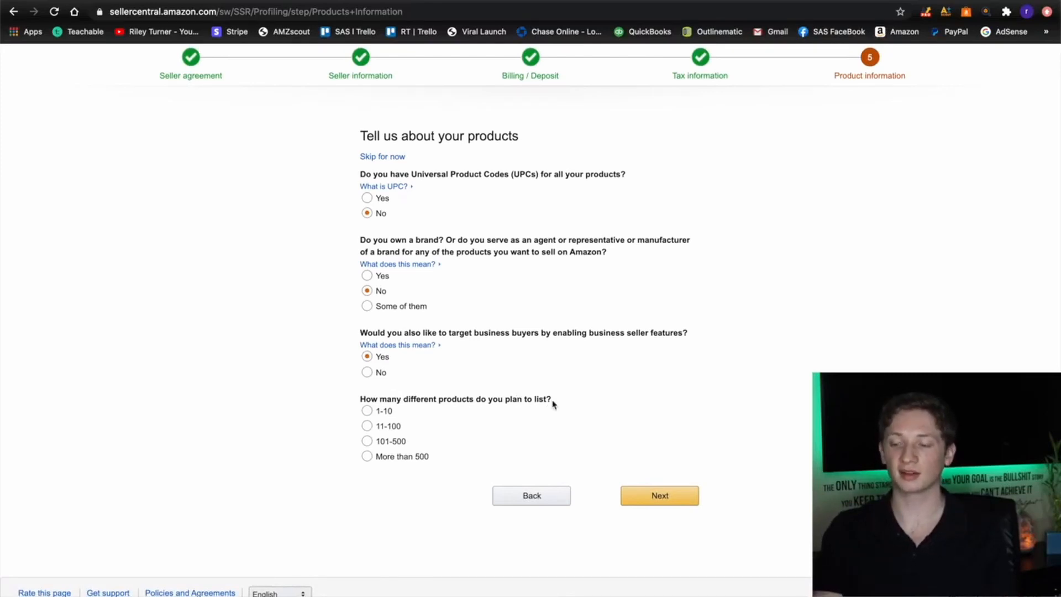
pyautogui.click(368, 411)
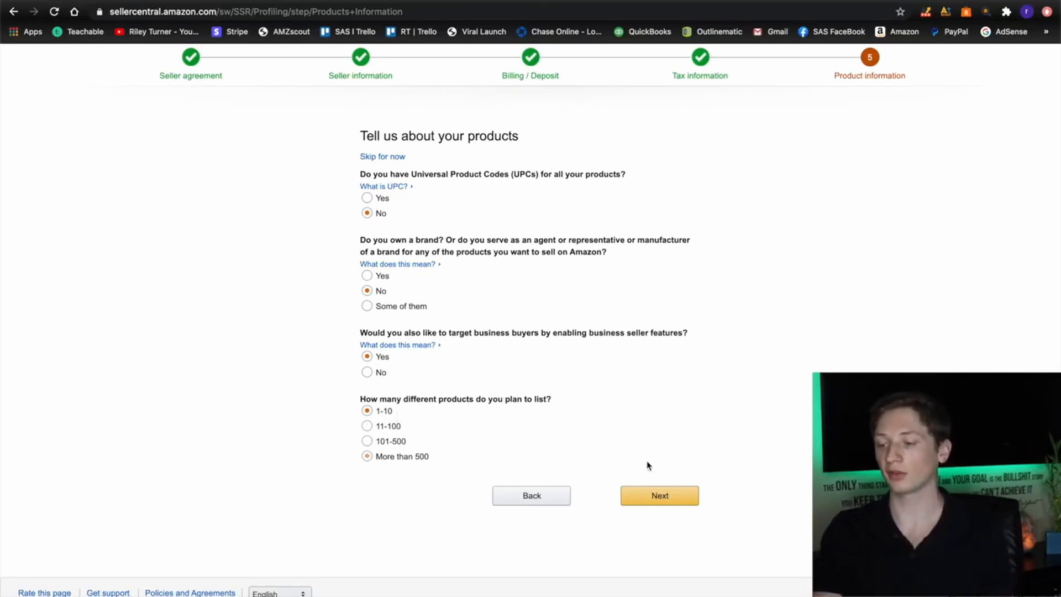
pyautogui.click(646, 496)
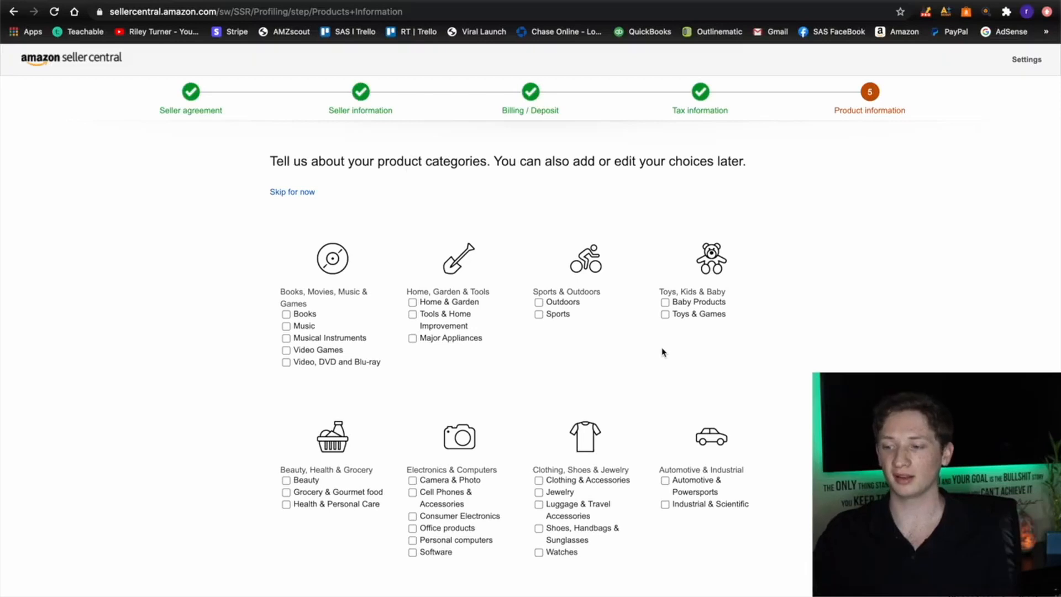
# Tick the Sports category, then skip product categories for now.
pyautogui.scroll(-1, 663, 352)
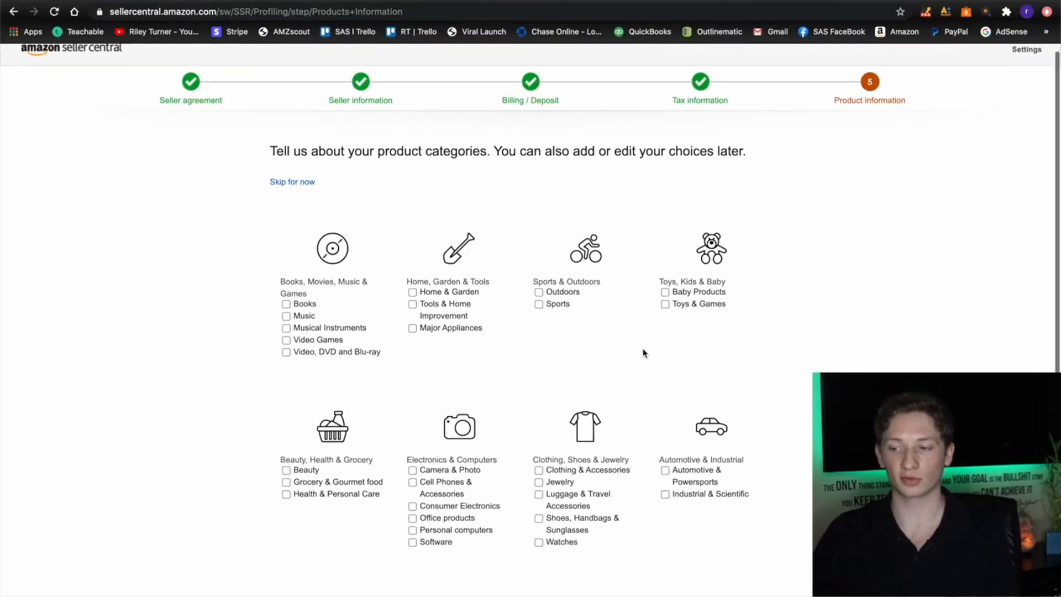
pyautogui.click(539, 304)
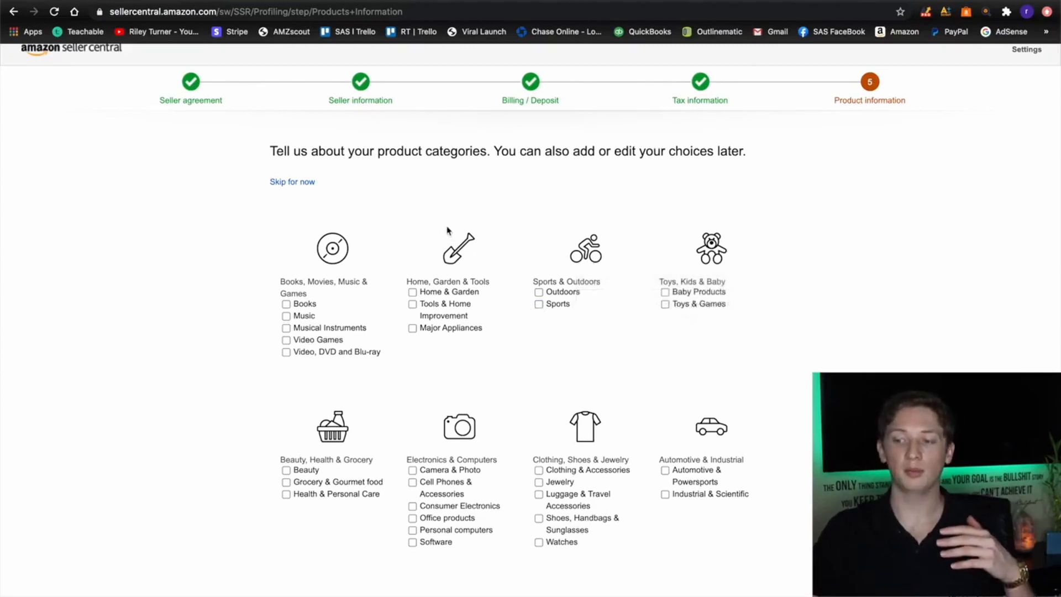
pyautogui.scroll(1, 448, 230)
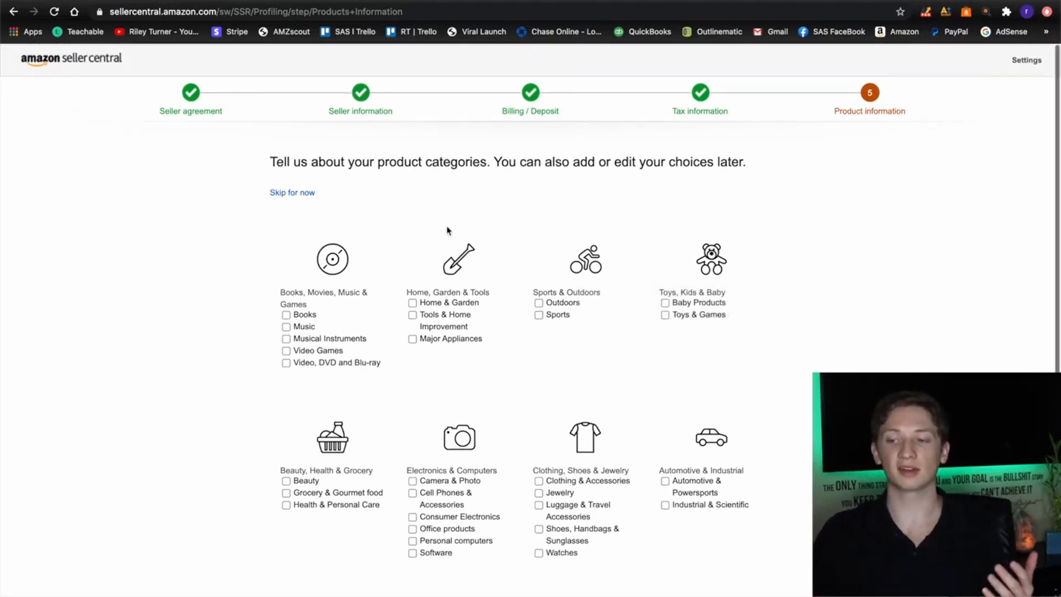
pyautogui.click(292, 193)
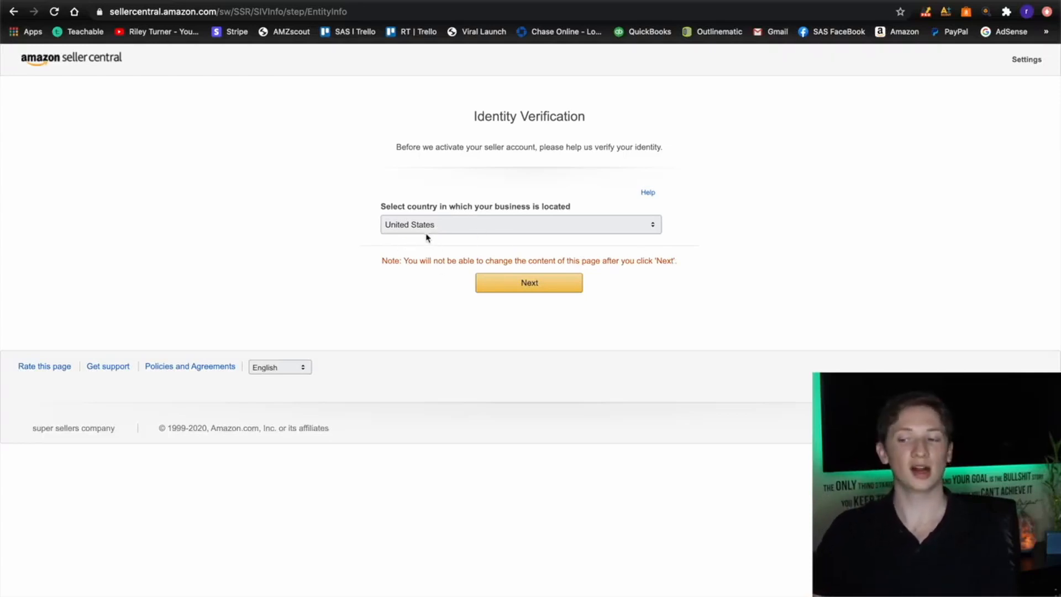
# Confirm United States, choose Driver's license as the identity document, and submit.
pyautogui.click(521, 284)
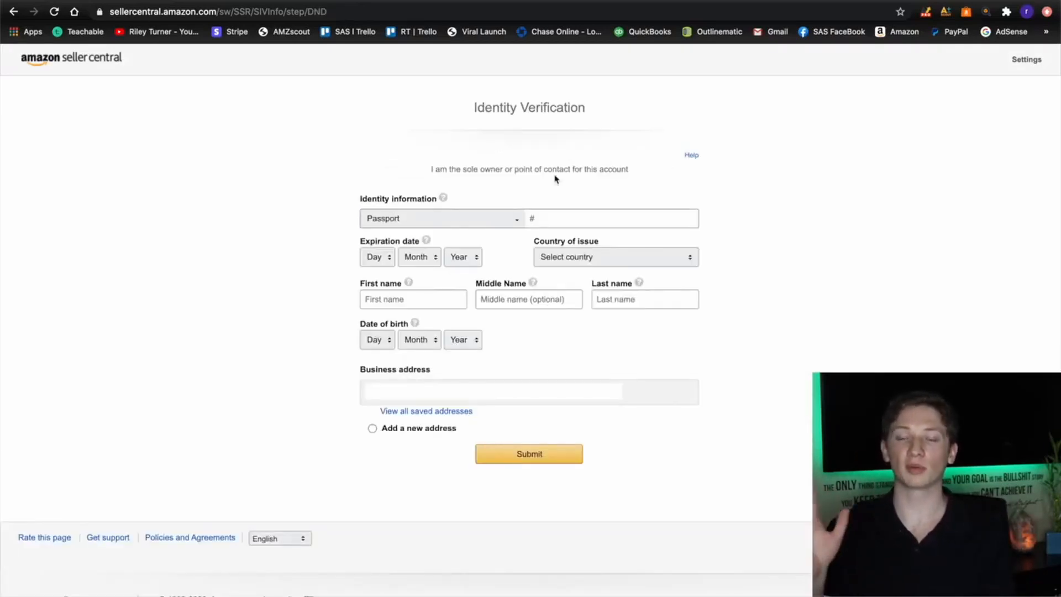
pyautogui.click(426, 220)
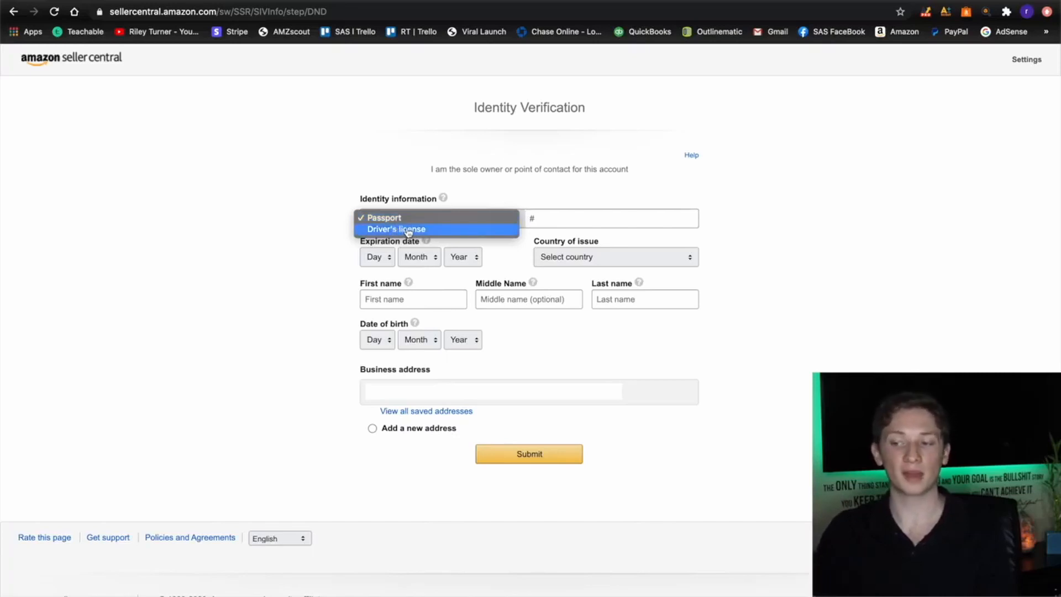
pyautogui.click(409, 230)
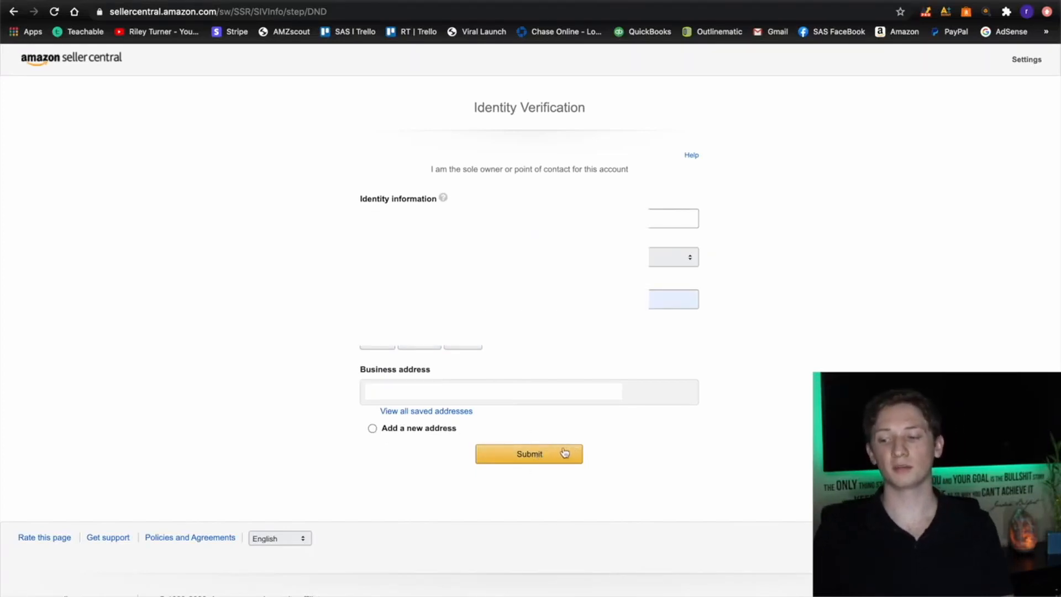
pyautogui.click(530, 454)
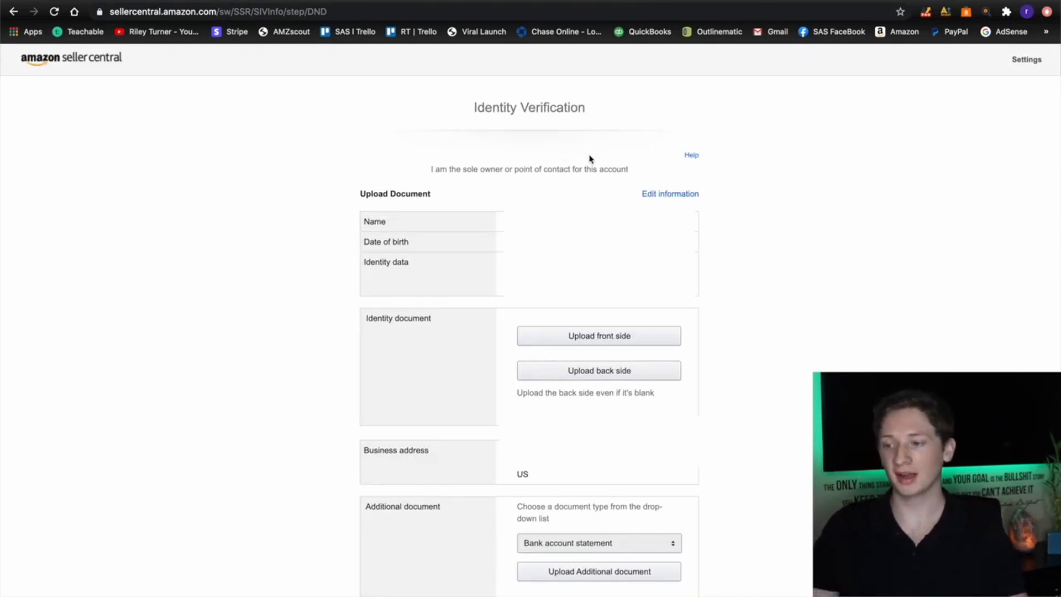
pyautogui.scroll(-1, 589, 158)
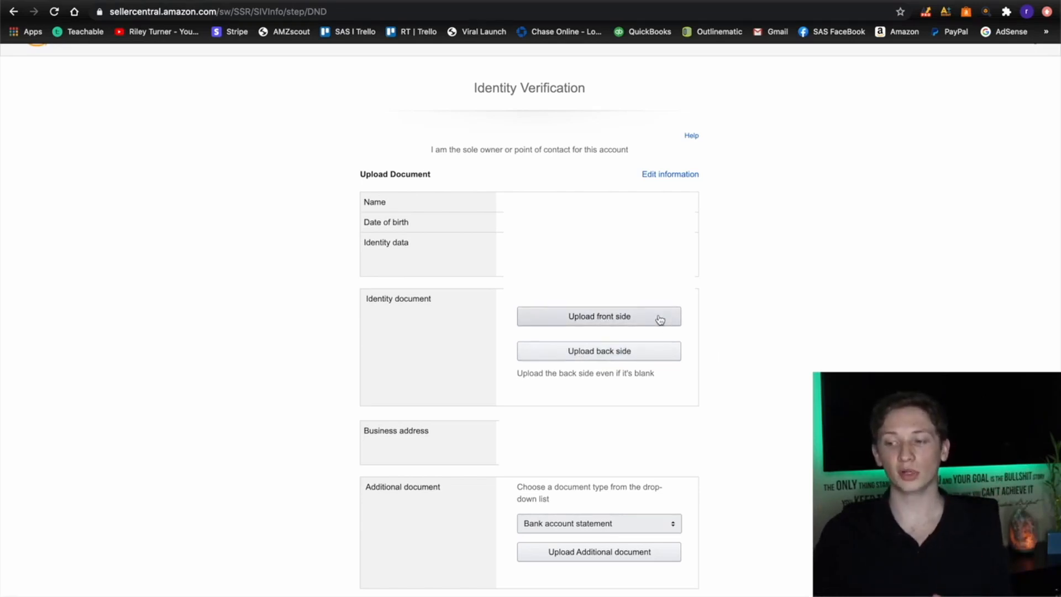
# Start the ID front-side upload and read the color, under-10MB png/tiff/jpg/pdf instructions.
pyautogui.click(639, 319)
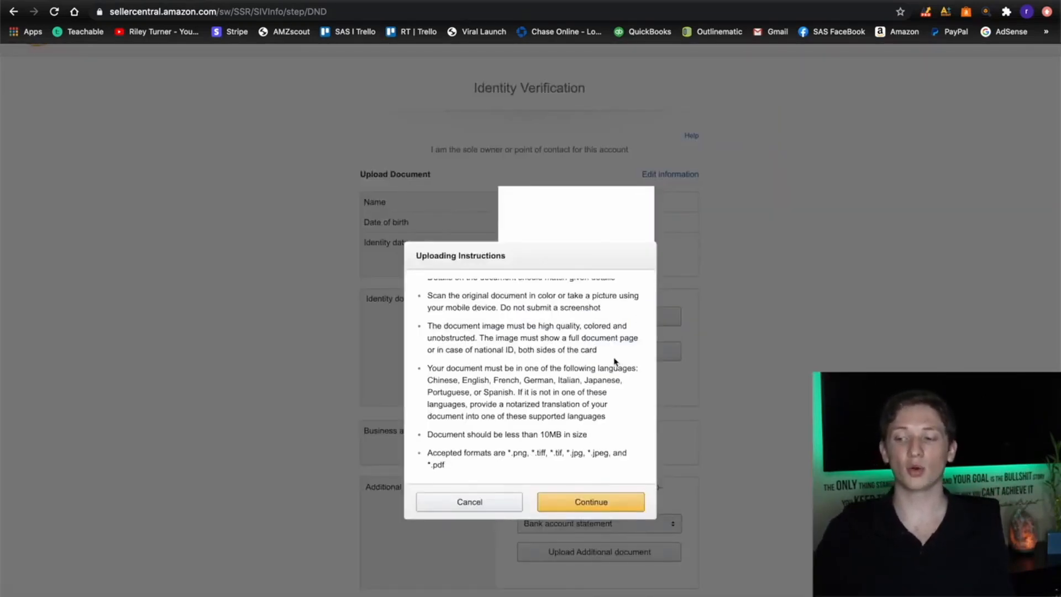
pyautogui.scroll(1, 615, 362)
pyautogui.scroll(-1, 615, 362)
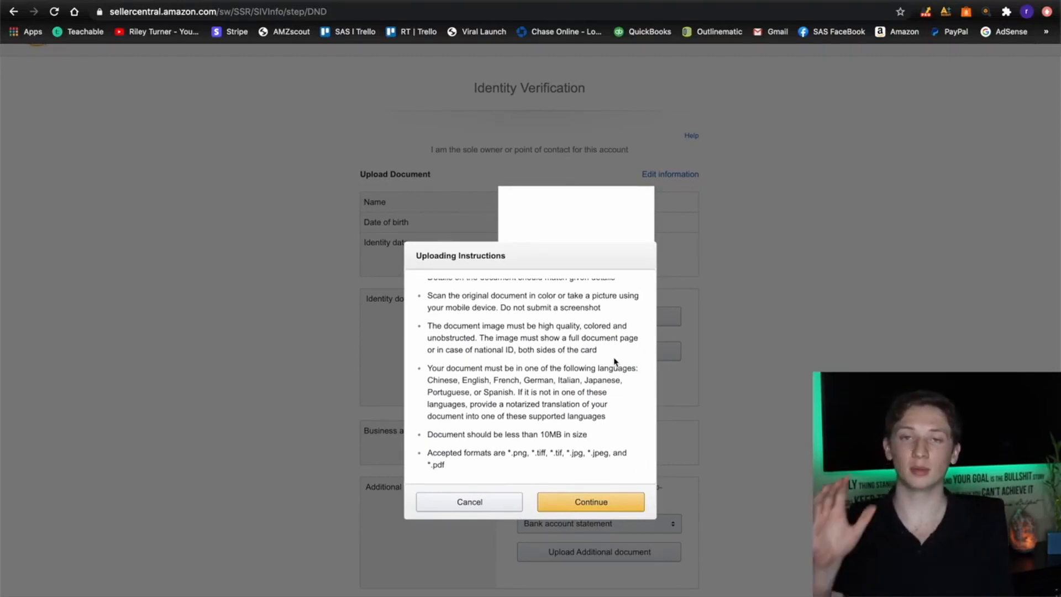
pyautogui.scroll(1, 614, 362)
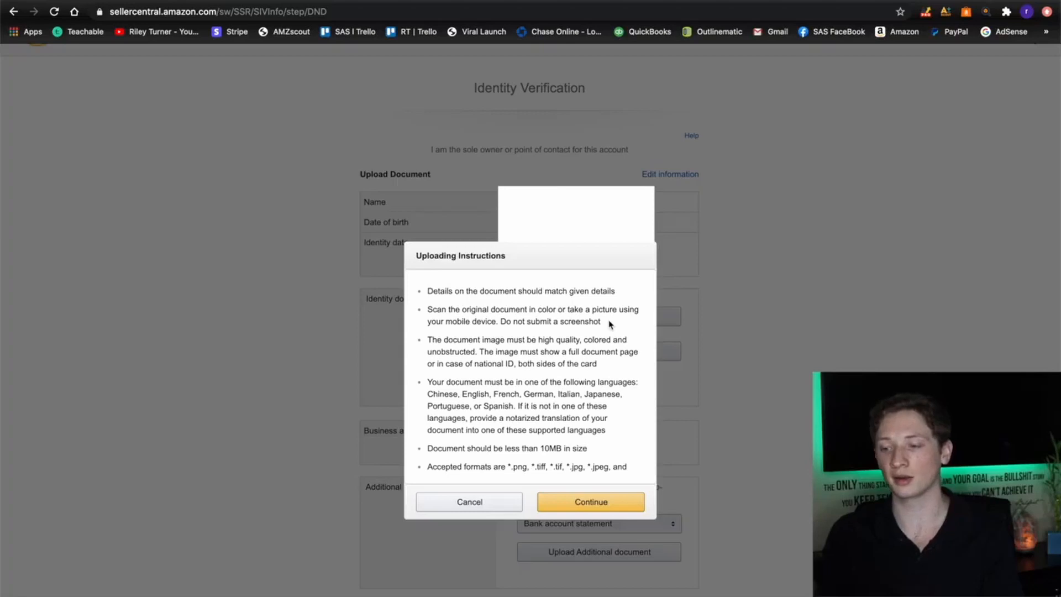
pyautogui.scroll(-1, 452, 320)
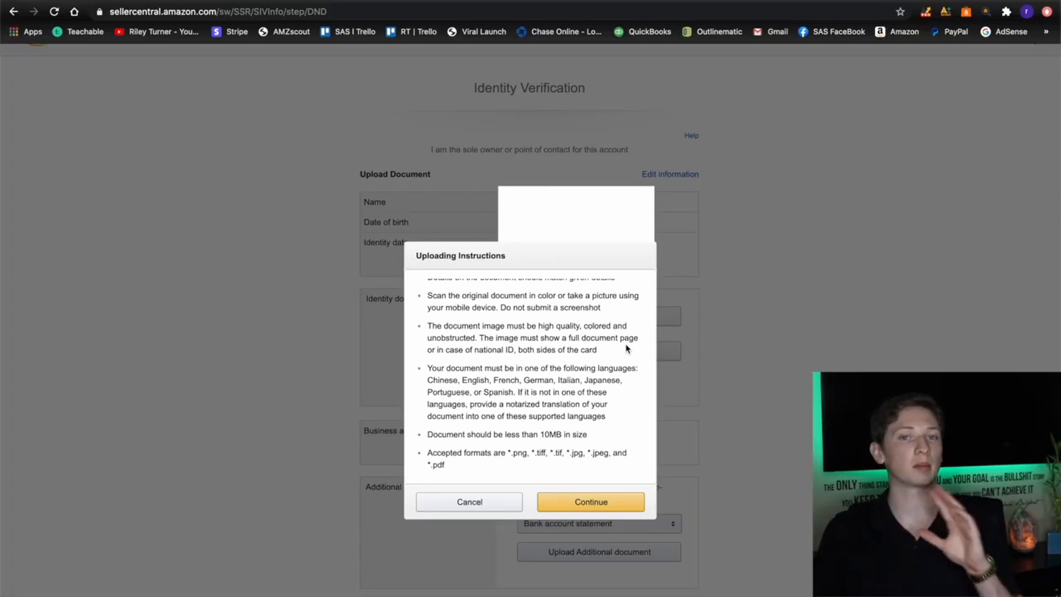
pyautogui.scroll(-1, 627, 348)
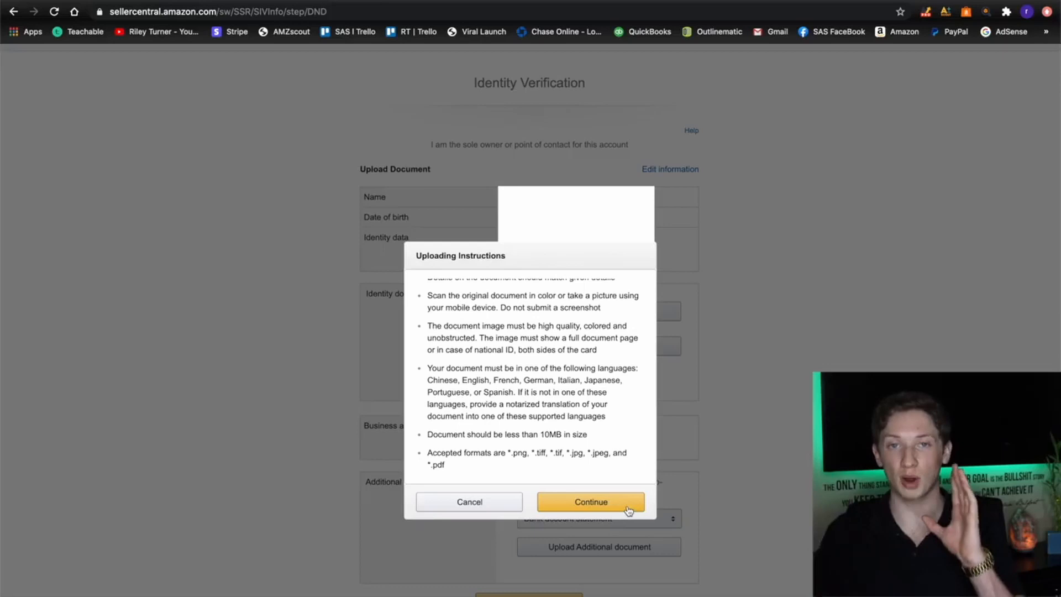
# Cancel the ID upload instructions and show the Additional document type choices.
pyautogui.click(491, 505)
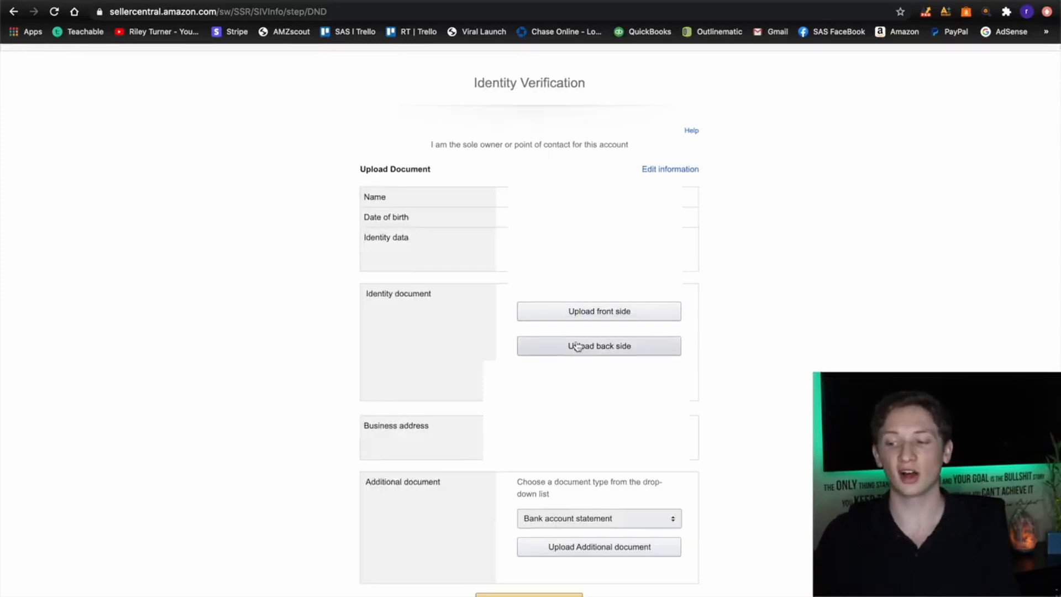
pyautogui.scroll(-2, 531, 321)
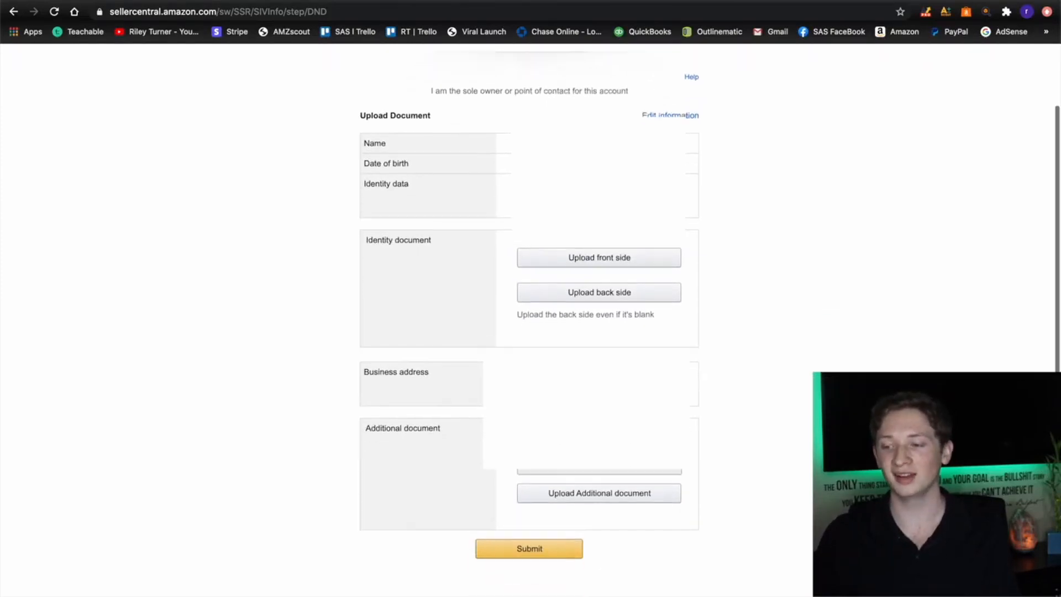
pyautogui.scroll(-3, 585, 386)
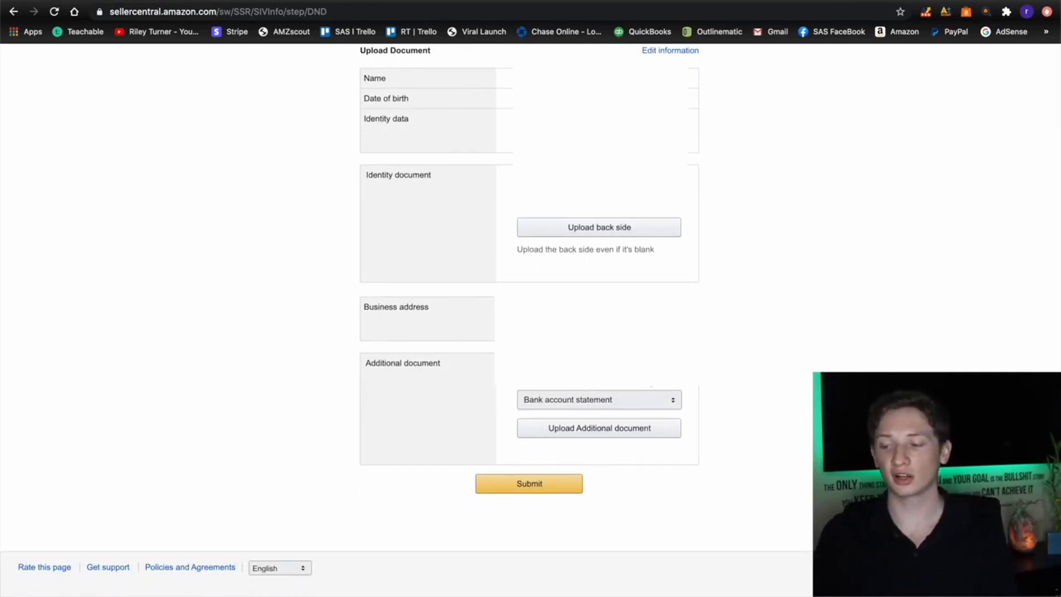
pyautogui.click(643, 399)
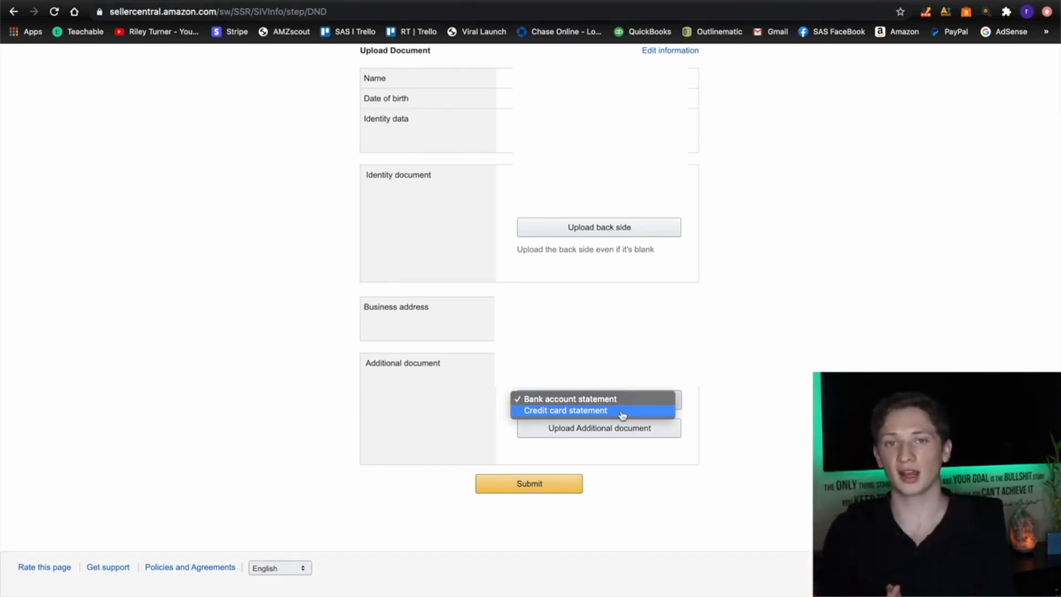
# Keep Bank account statement as the additional document, review its upload instructions, then cancel.
pyautogui.click(583, 438)
pyautogui.click(614, 434)
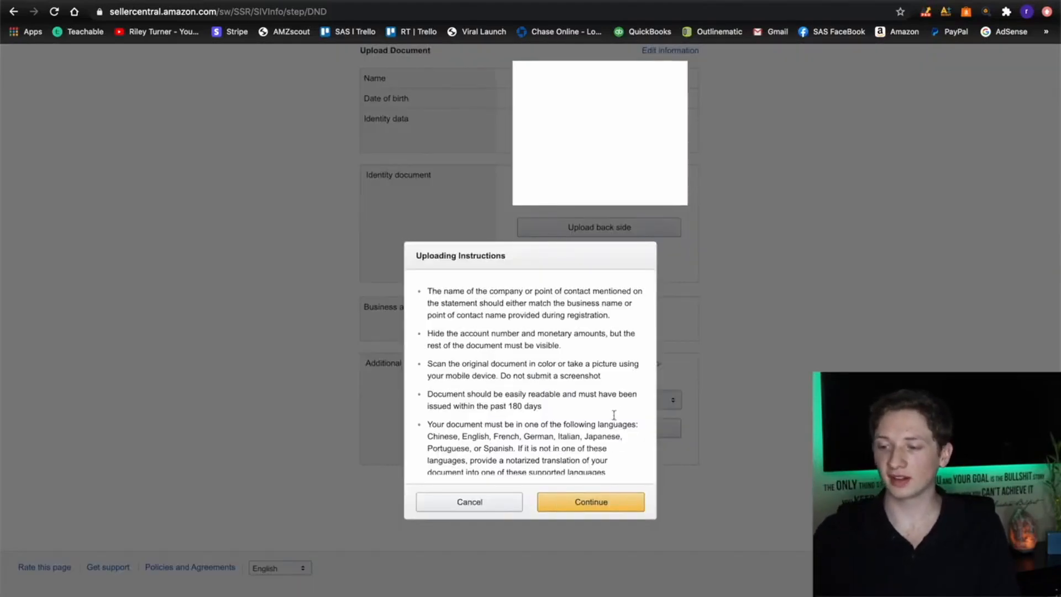
pyautogui.scroll(1, 611, 390)
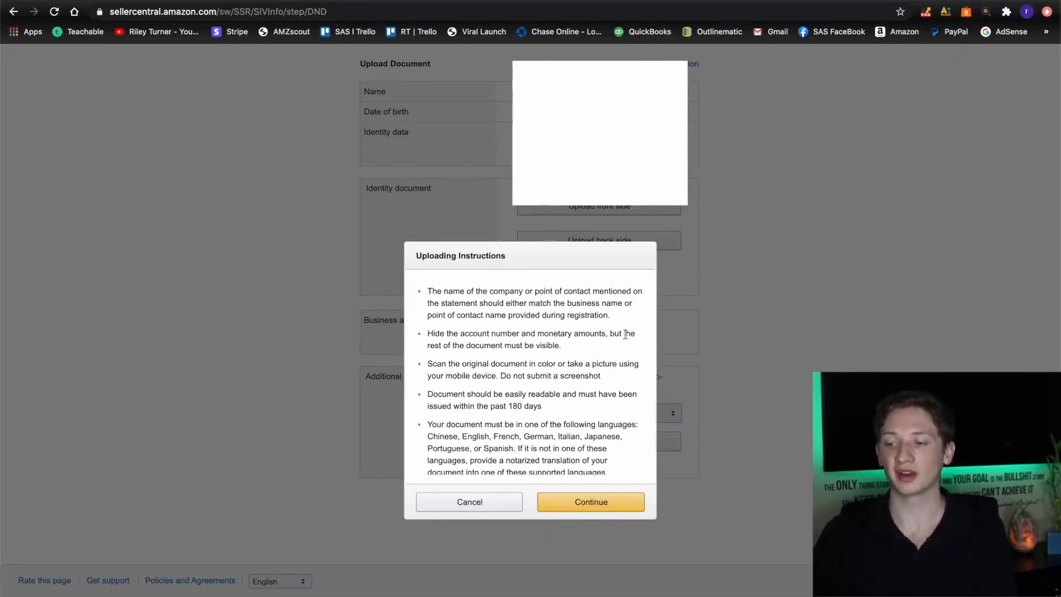
pyautogui.scroll(-1, 563, 350)
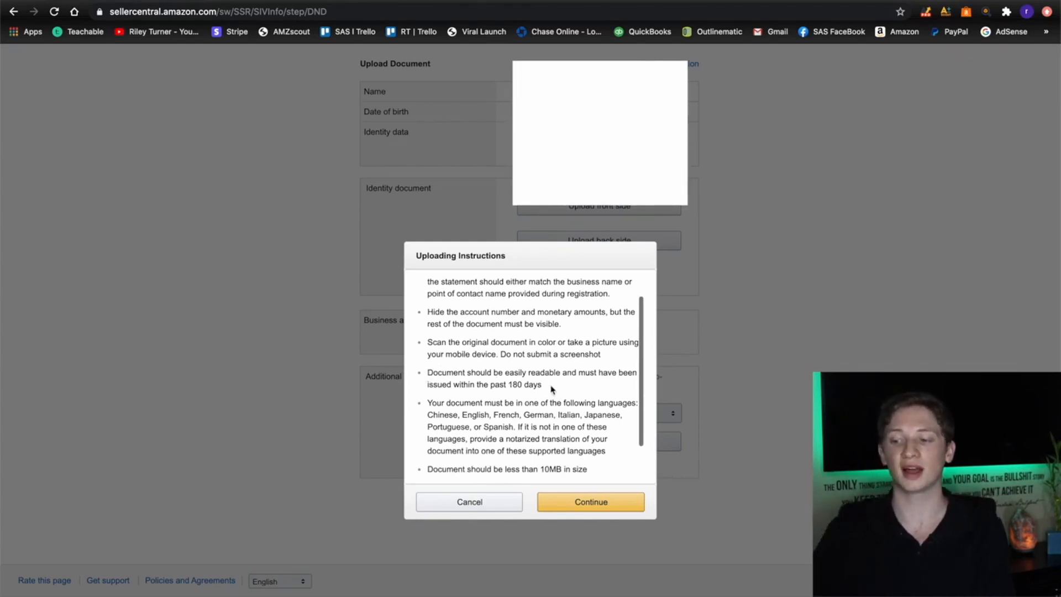
pyautogui.scroll(-3, 553, 390)
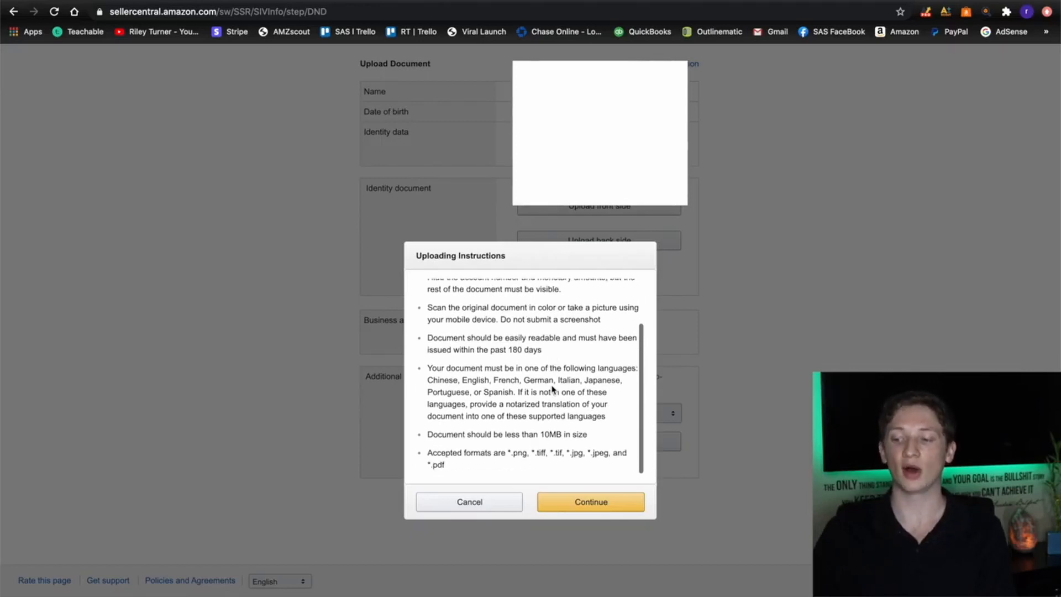
pyautogui.scroll(2, 552, 389)
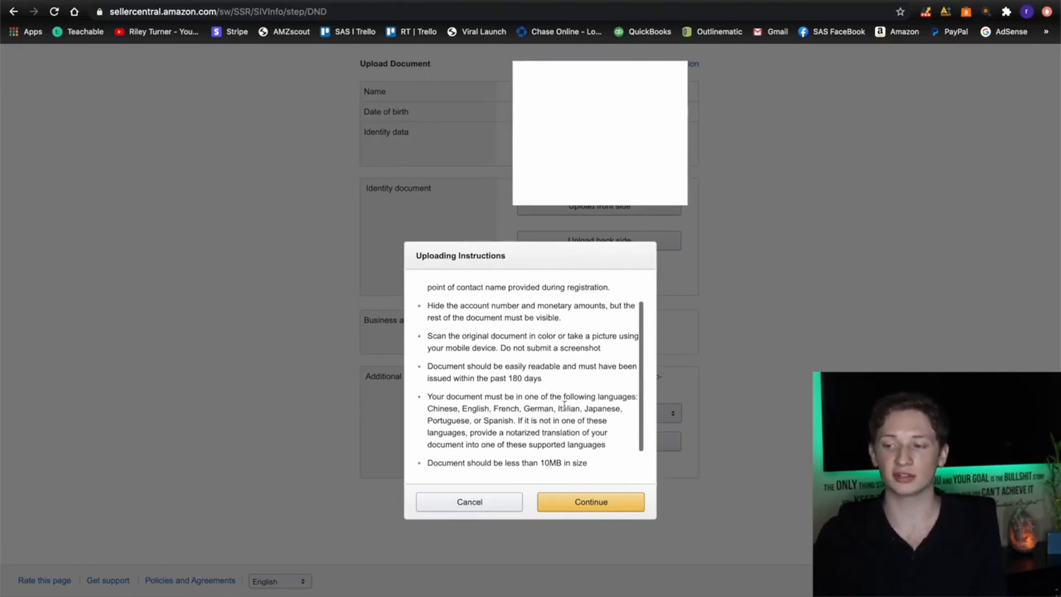
pyautogui.scroll(-1, 533, 467)
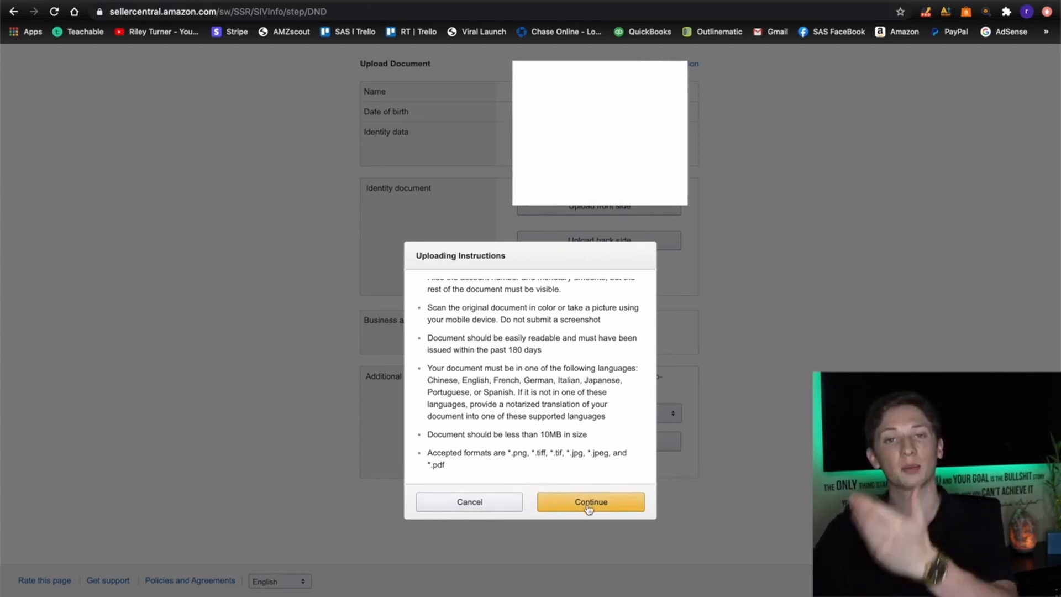
pyautogui.click(504, 502)
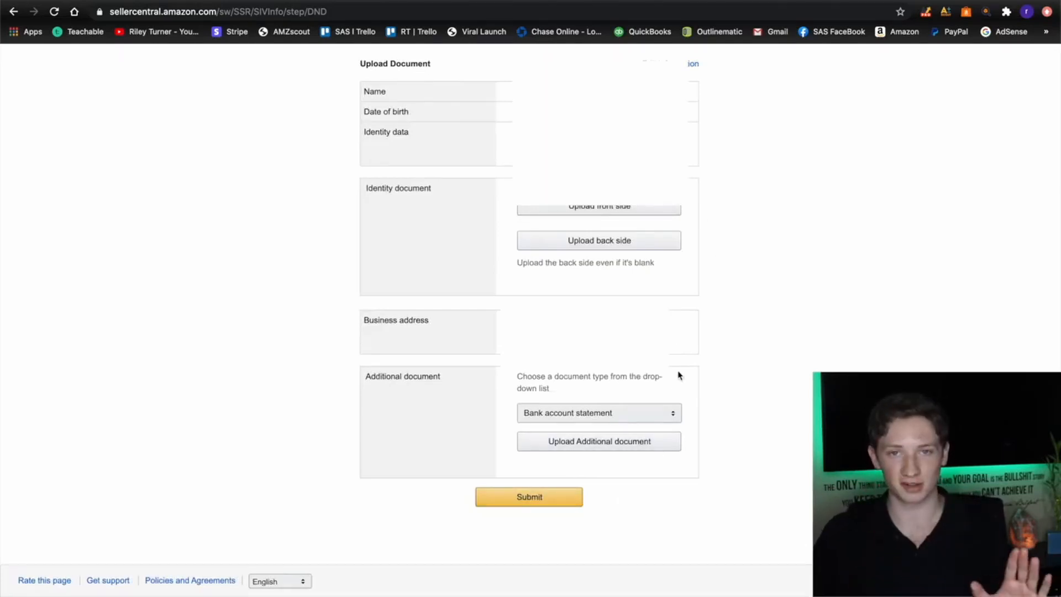
pyautogui.scroll(-1, 678, 375)
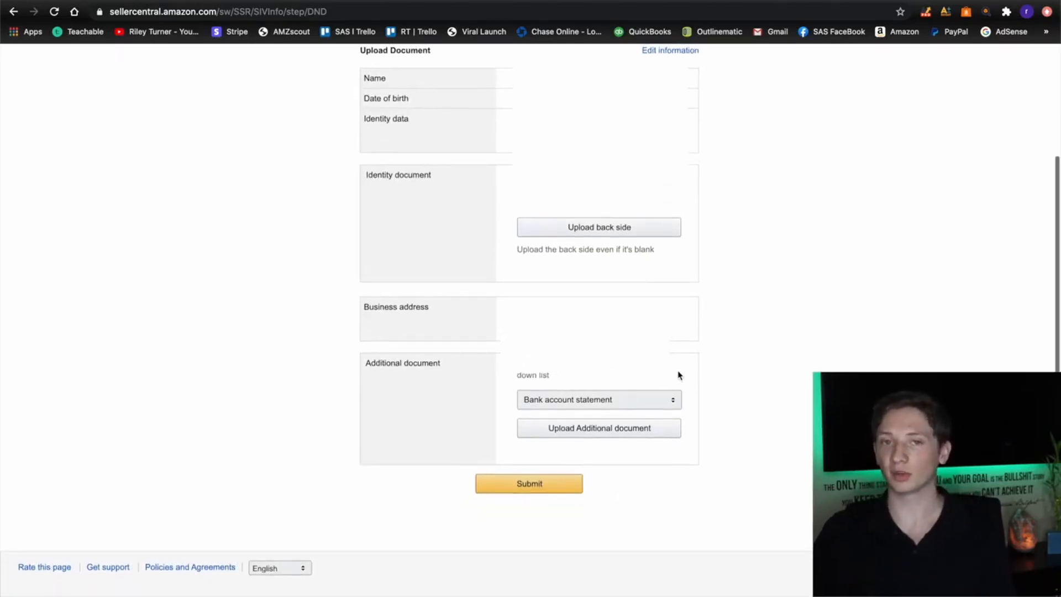